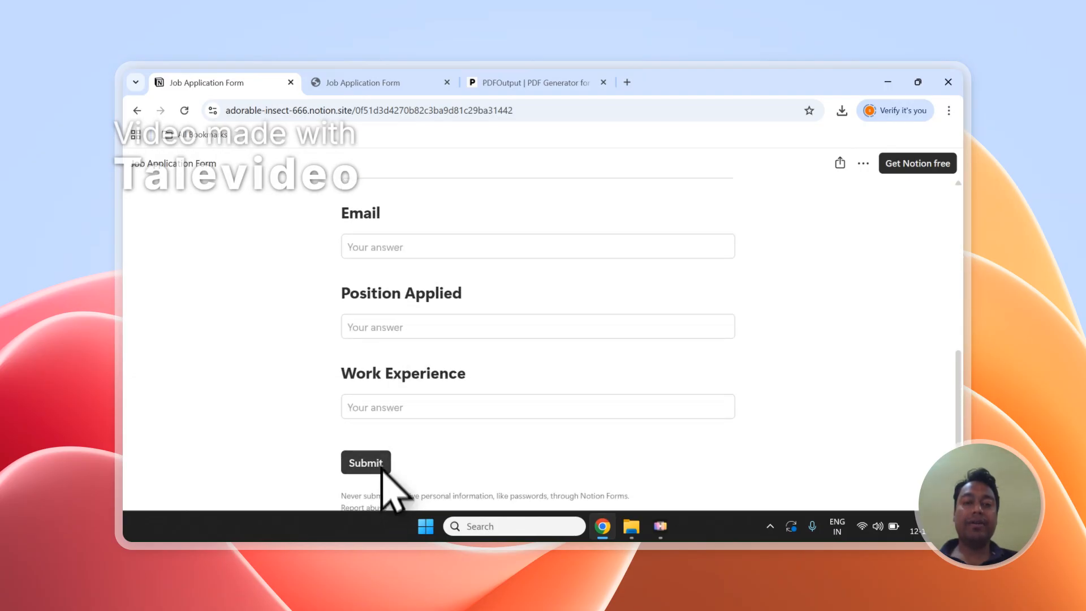
Step: View the Job Application Form responses in Notion, selecting both Entry-1 and Entry-2 and clearing the selection
click(396, 82)
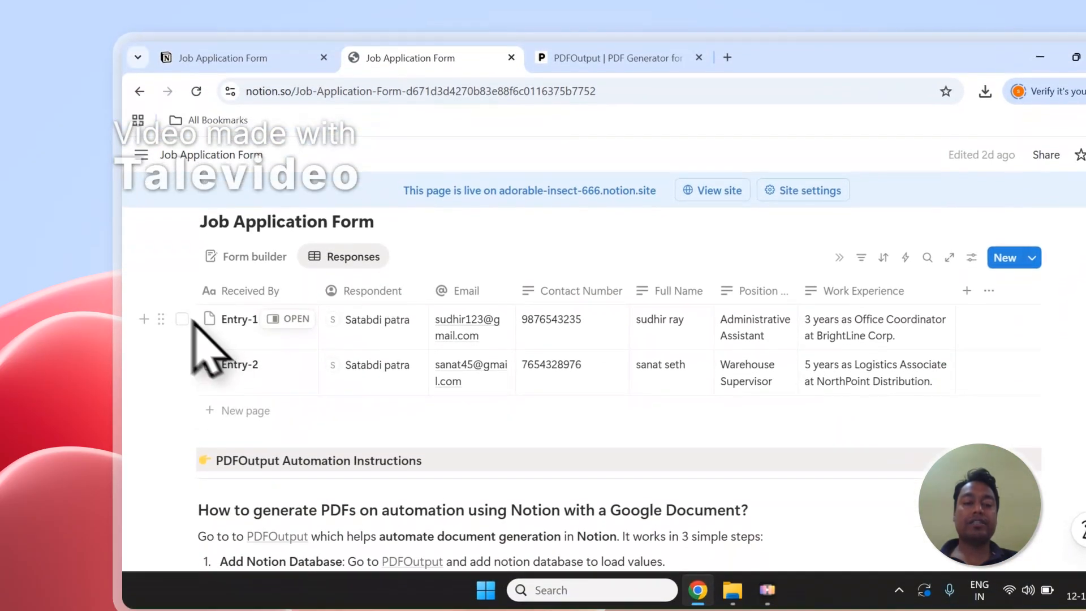
click(172, 299)
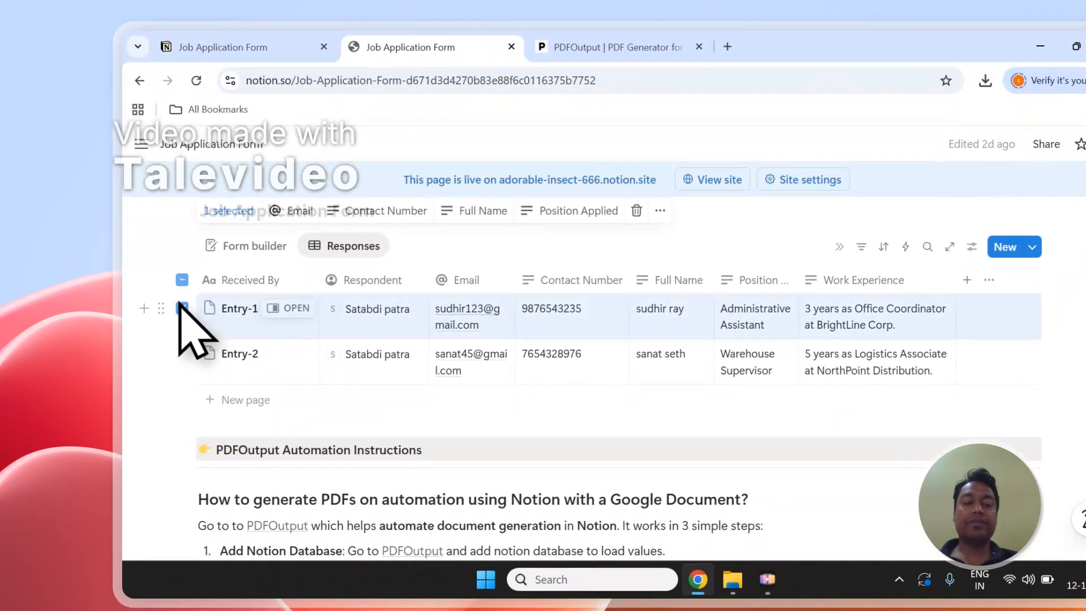
click(182, 352)
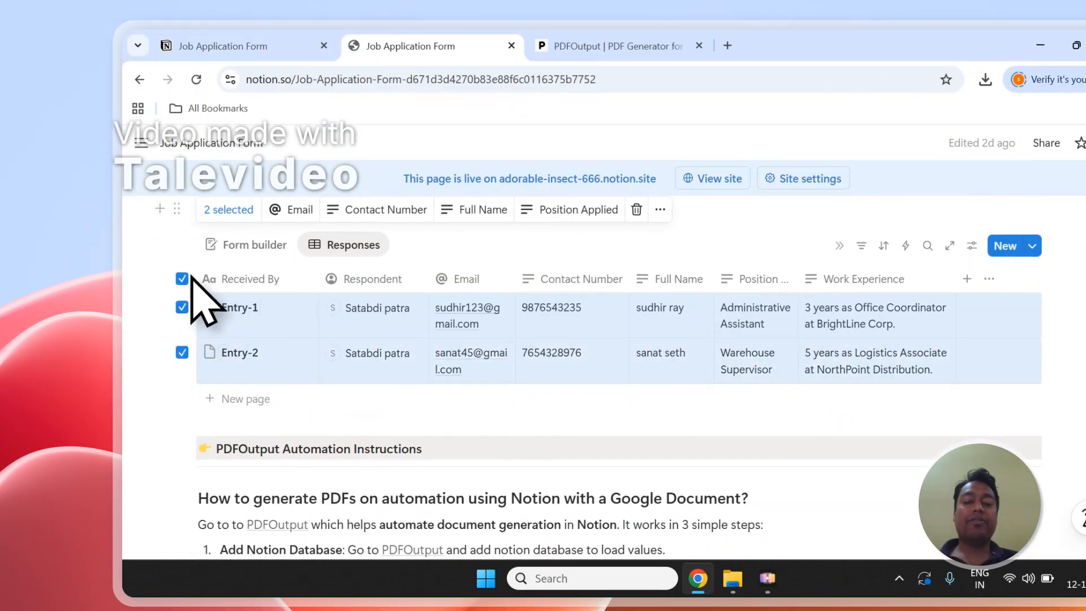
click(183, 278)
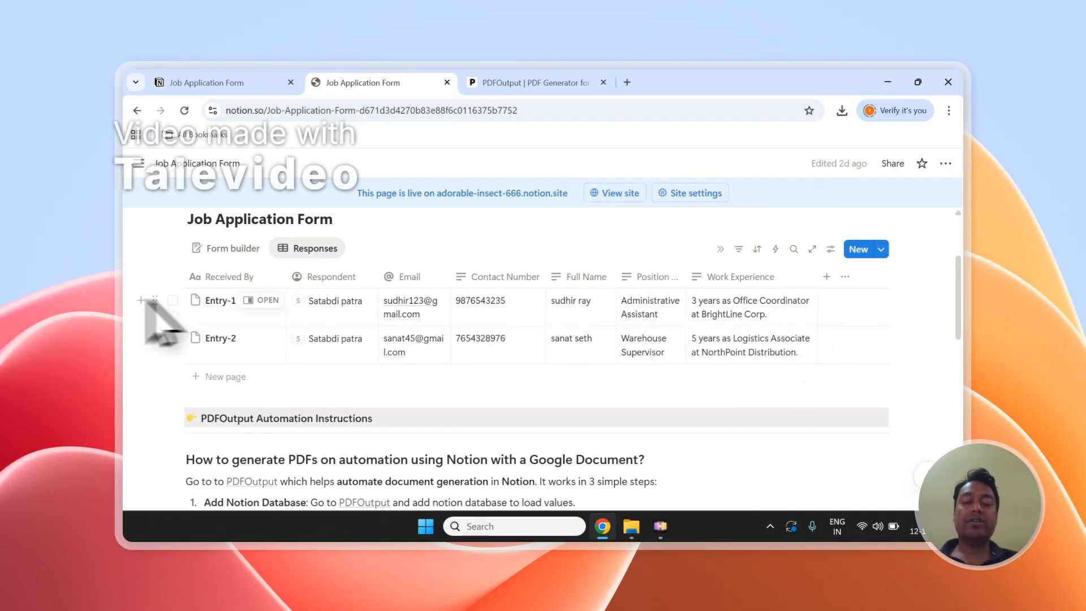
Step: Switch to the PDFOutput site and read how it generates PDFs from Google Docs using a Notion database
click(534, 82)
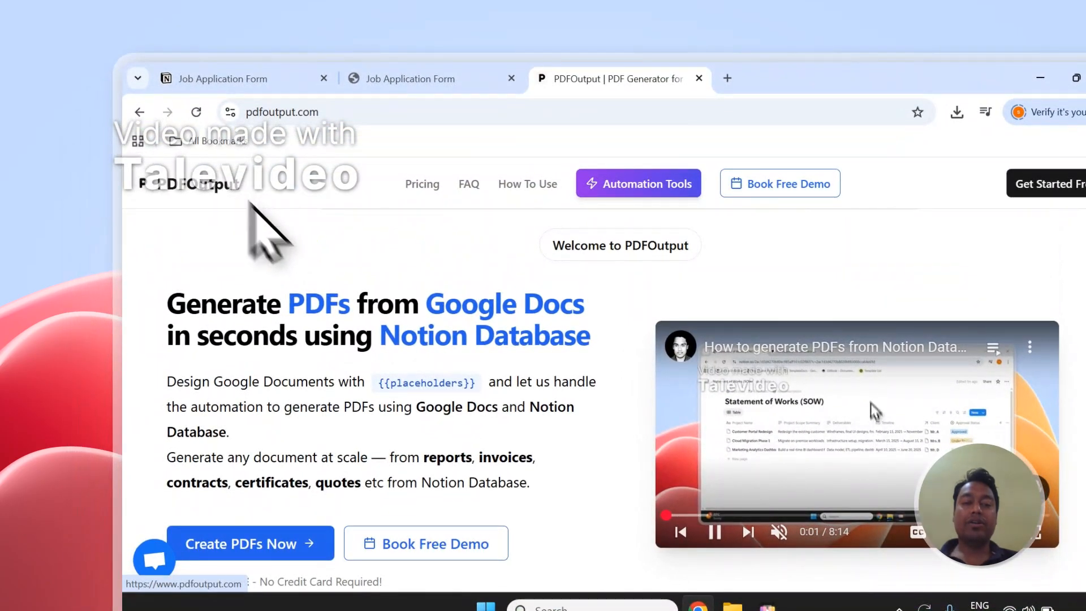
drag(292, 297, 347, 295)
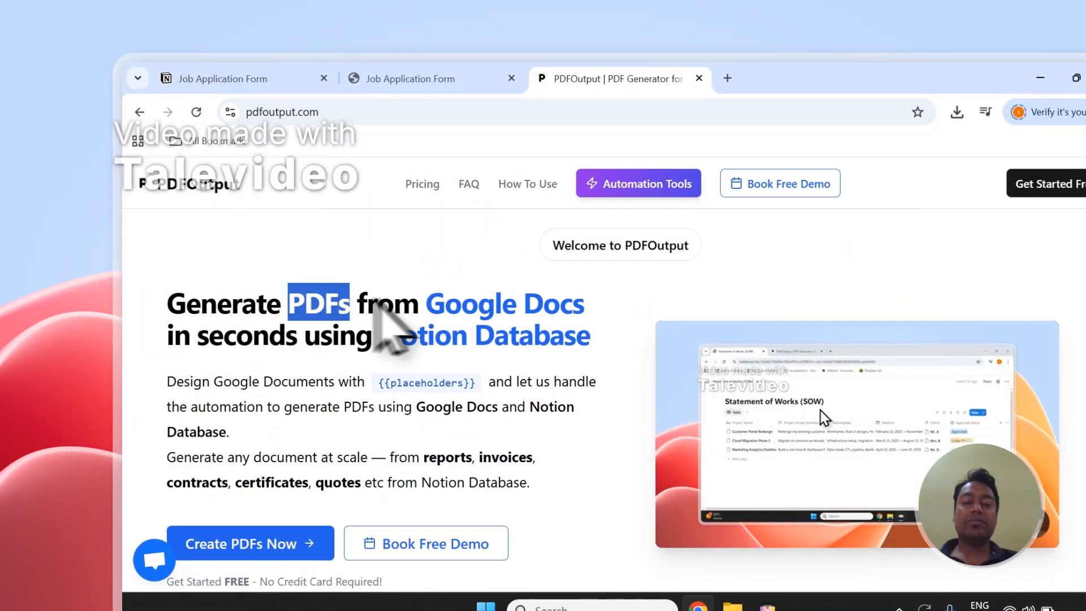
click(430, 302)
drag(380, 335, 559, 347)
click(410, 79)
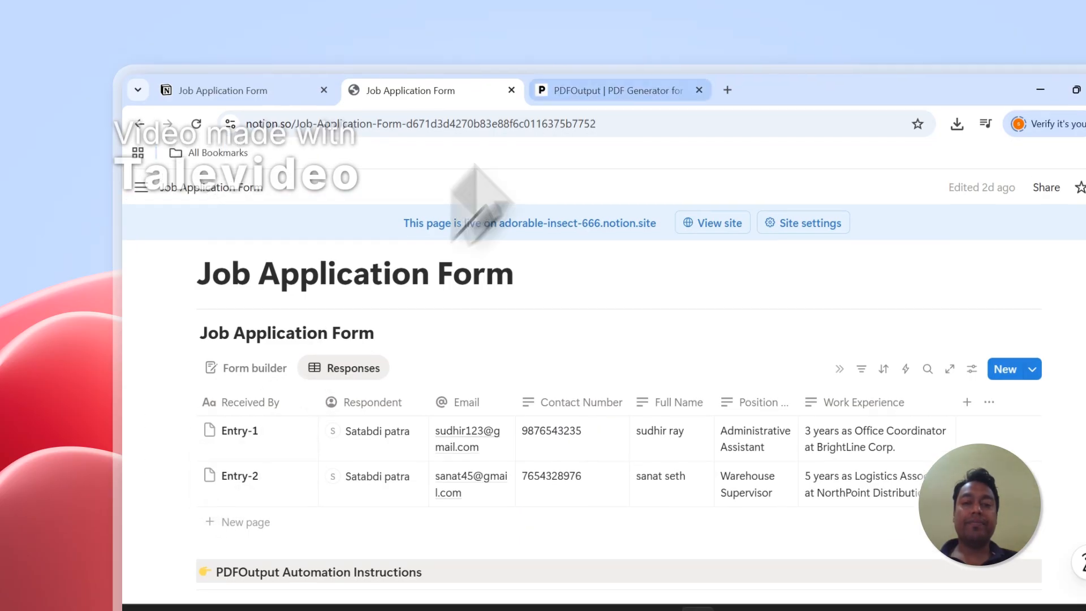
click(576, 80)
drag(426, 305, 598, 317)
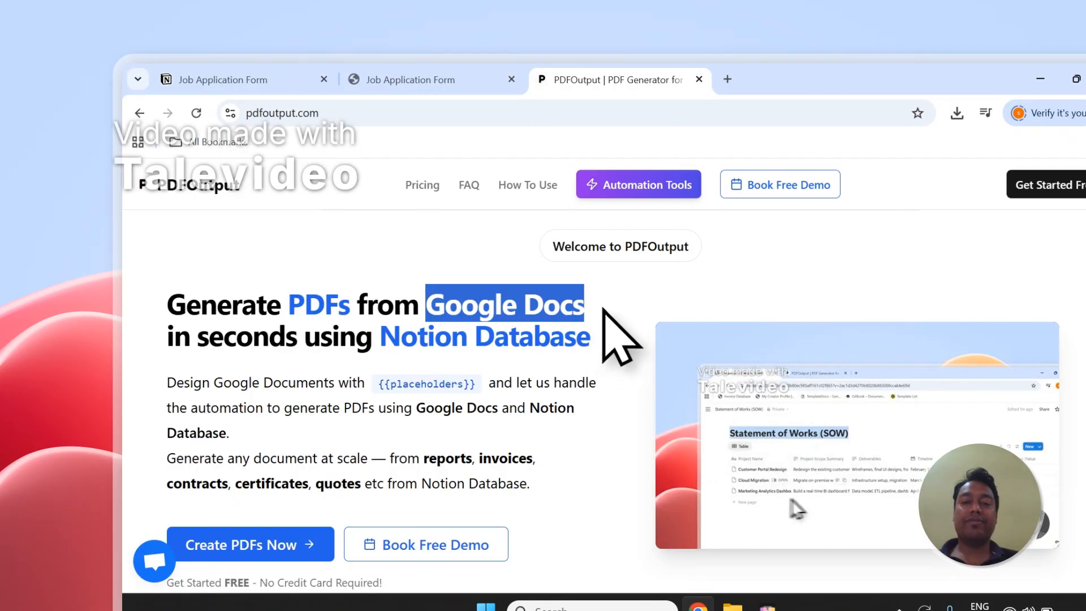
scroll(565, 334, down, 2)
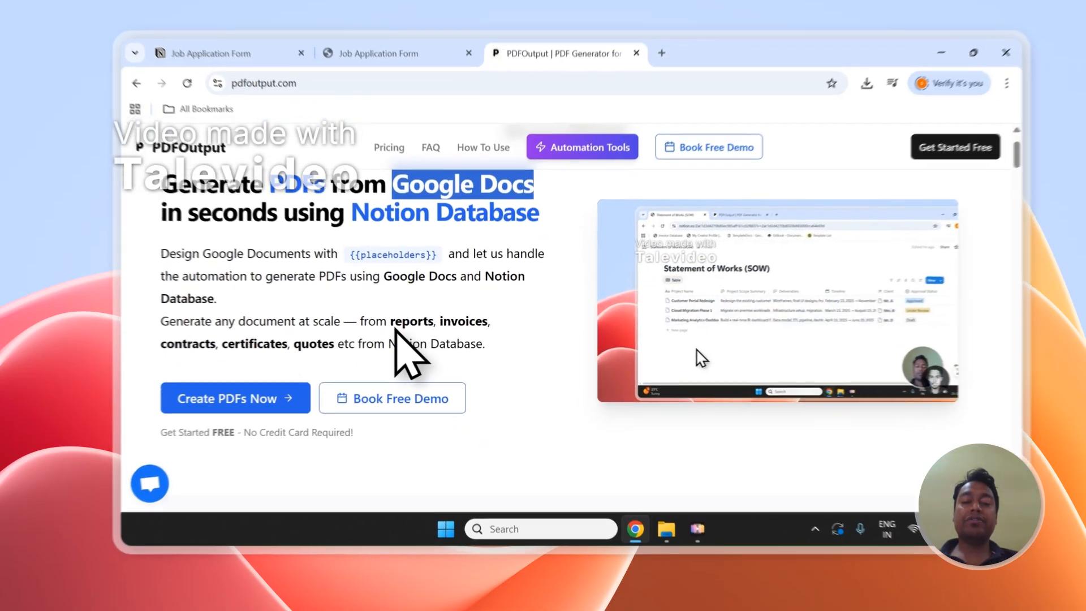
drag(373, 333, 327, 354)
click(383, 339)
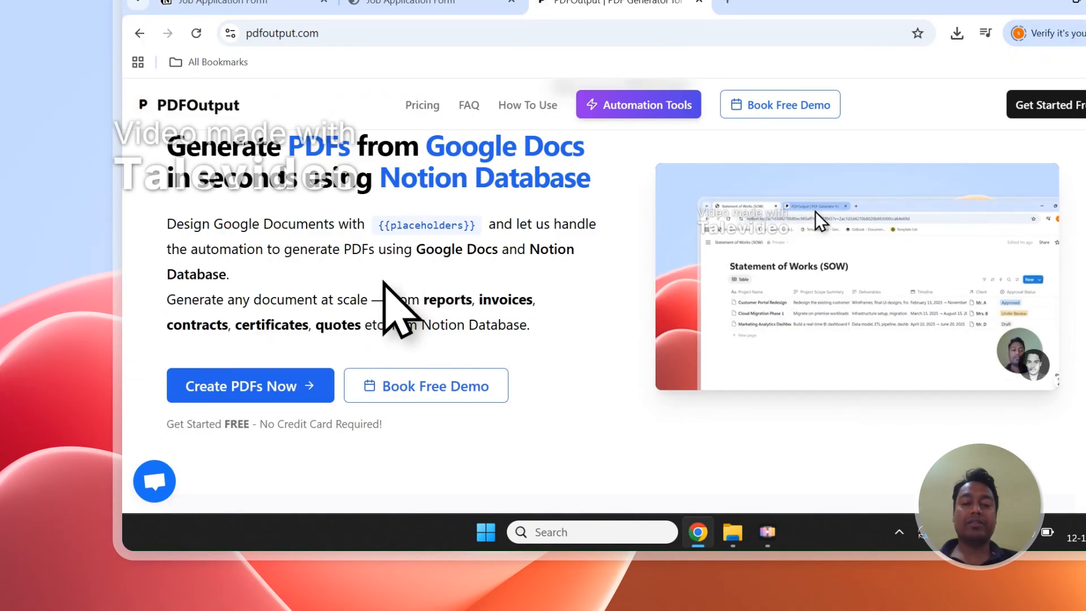
scroll(388, 304, up, 2)
Step: Start creating PDFs in PDFOutput and sign in with the existing Google account, approving the consent request
click(271, 470)
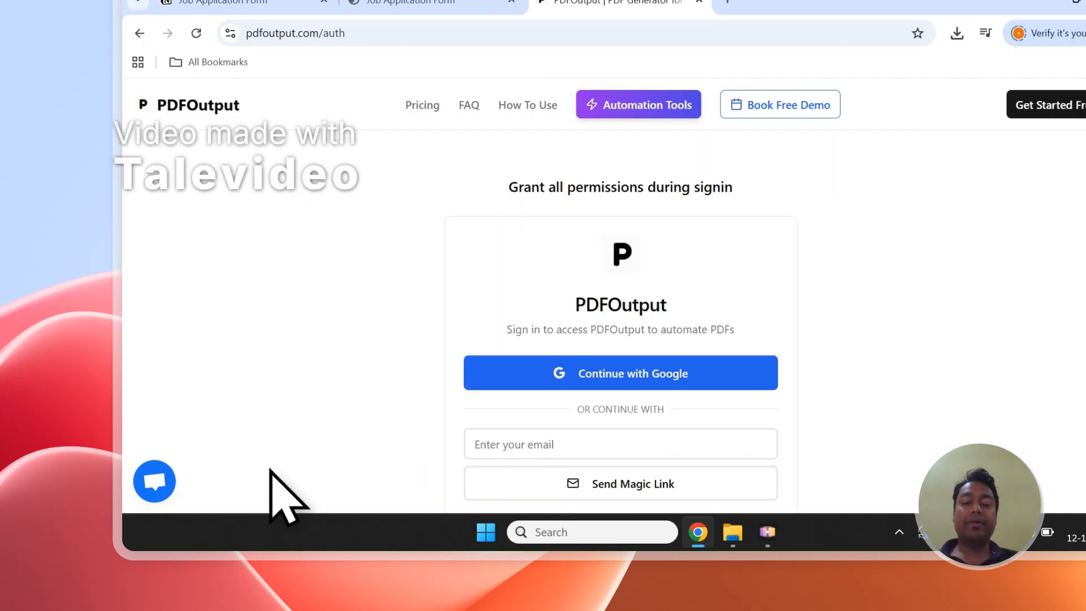
click(495, 368)
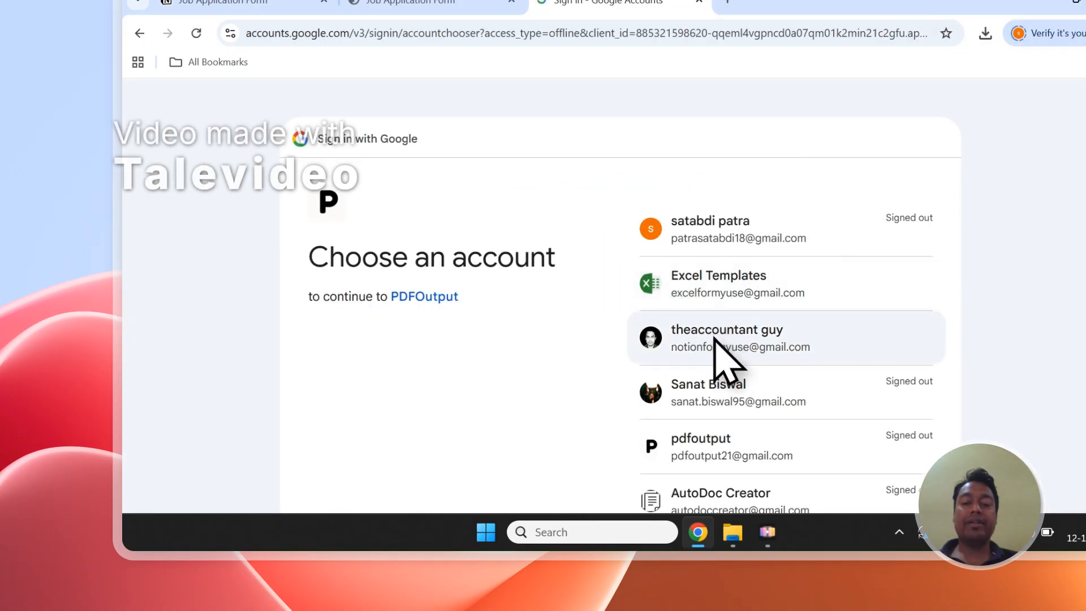
click(715, 330)
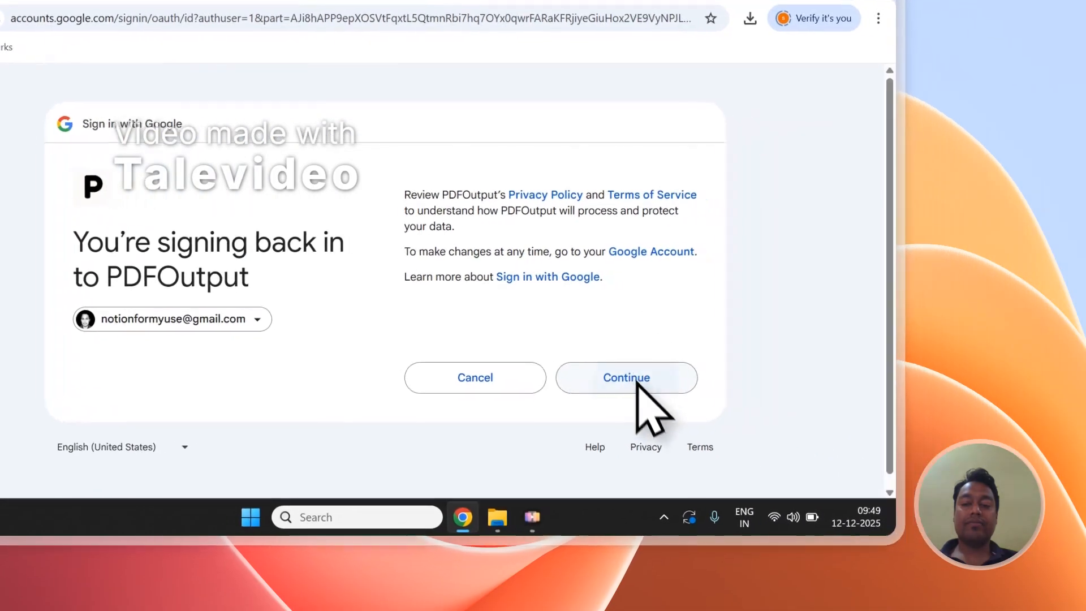
click(871, 395)
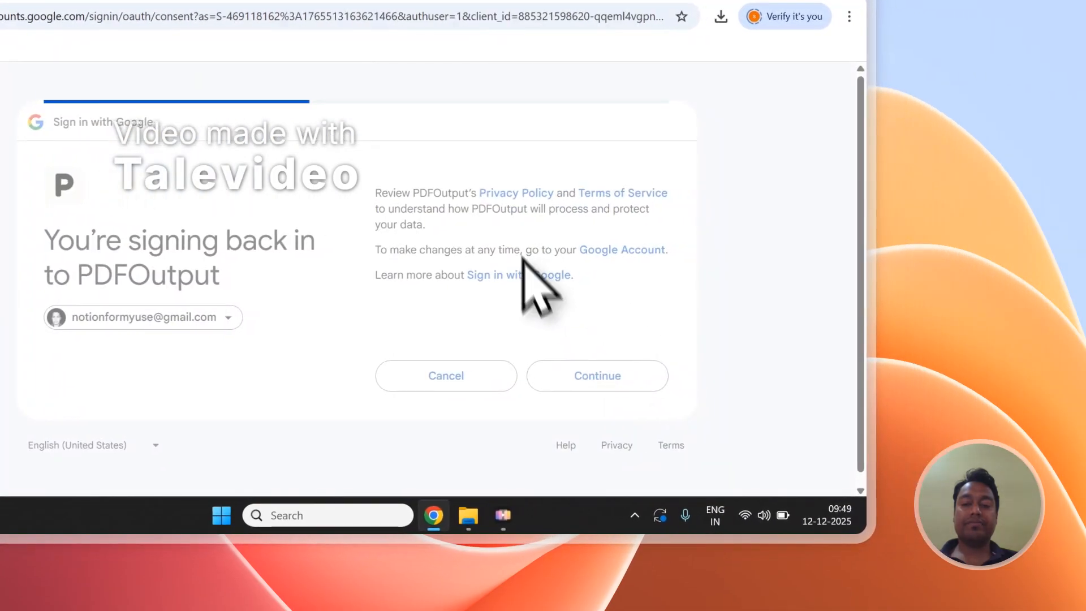
click(593, 480)
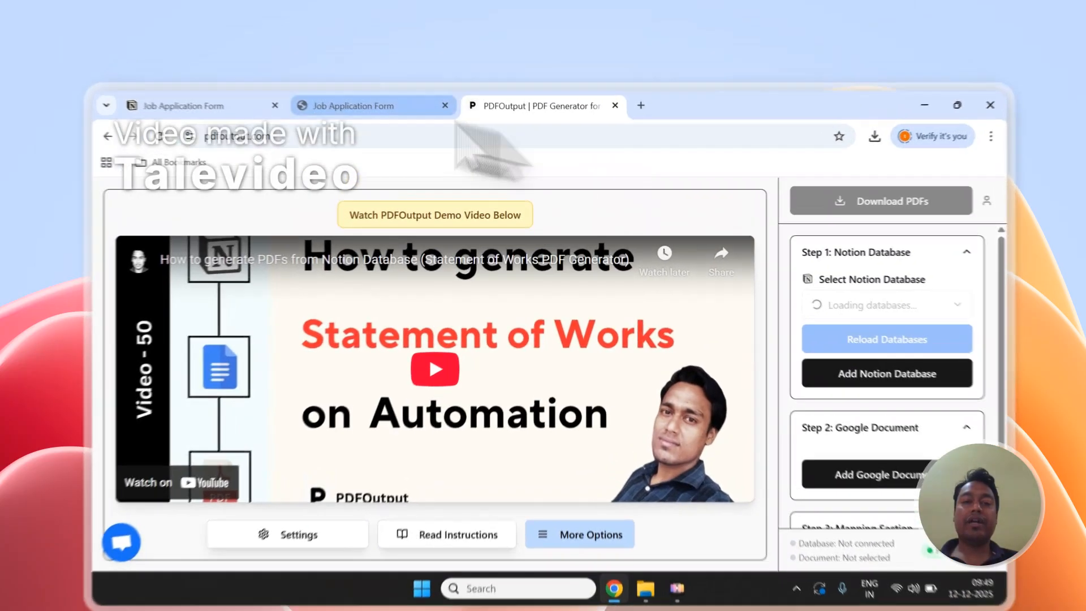
Step: Check the Job Application Form responses in Notion, and examine PDFOutput's database, document, mapping and property sections
click(390, 83)
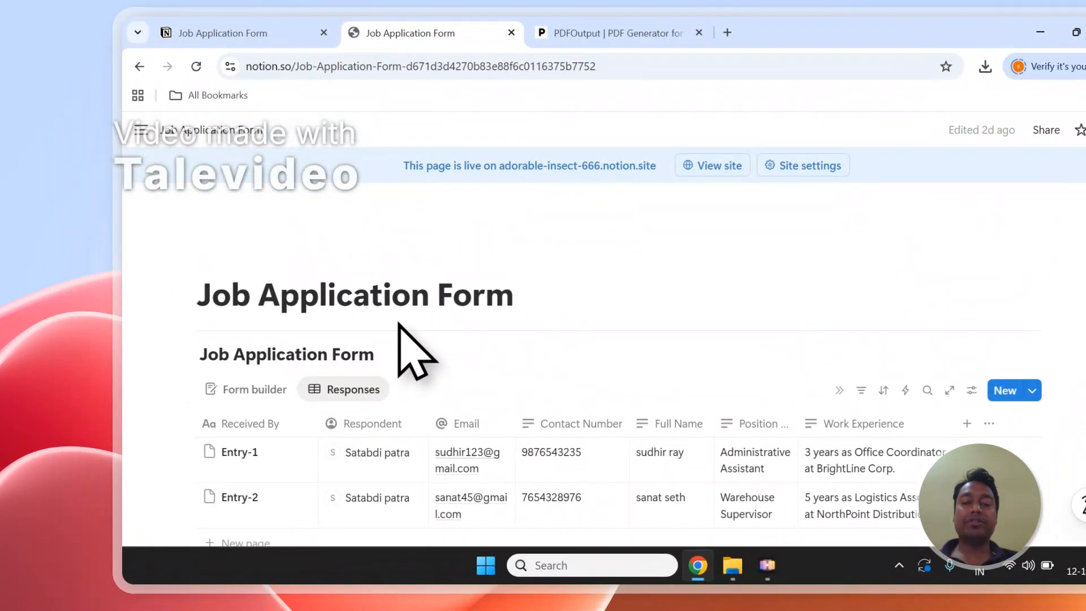
mouse_move(271, 465)
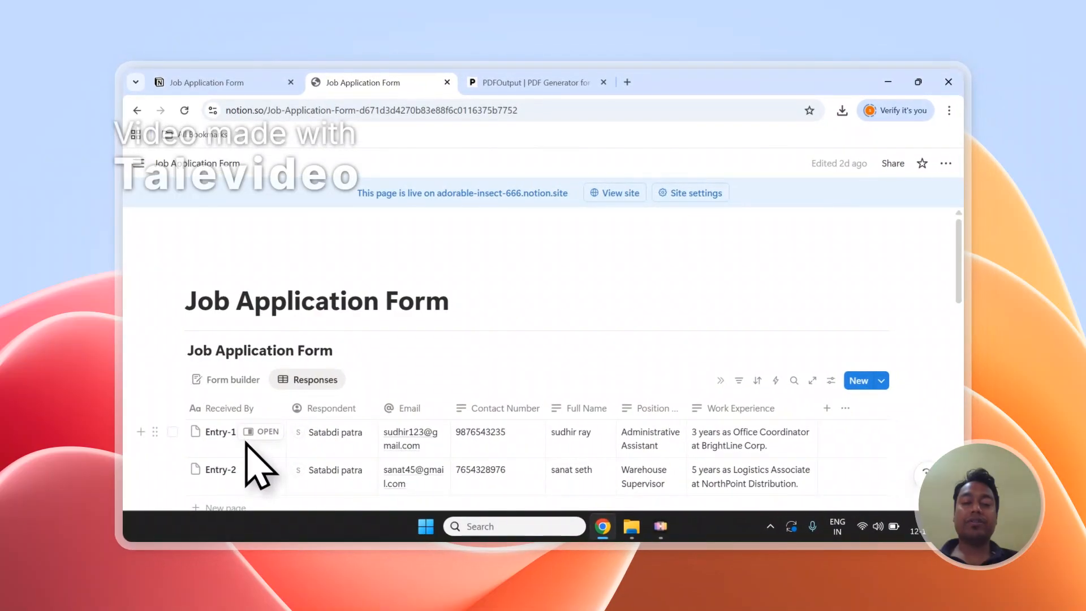
click(566, 83)
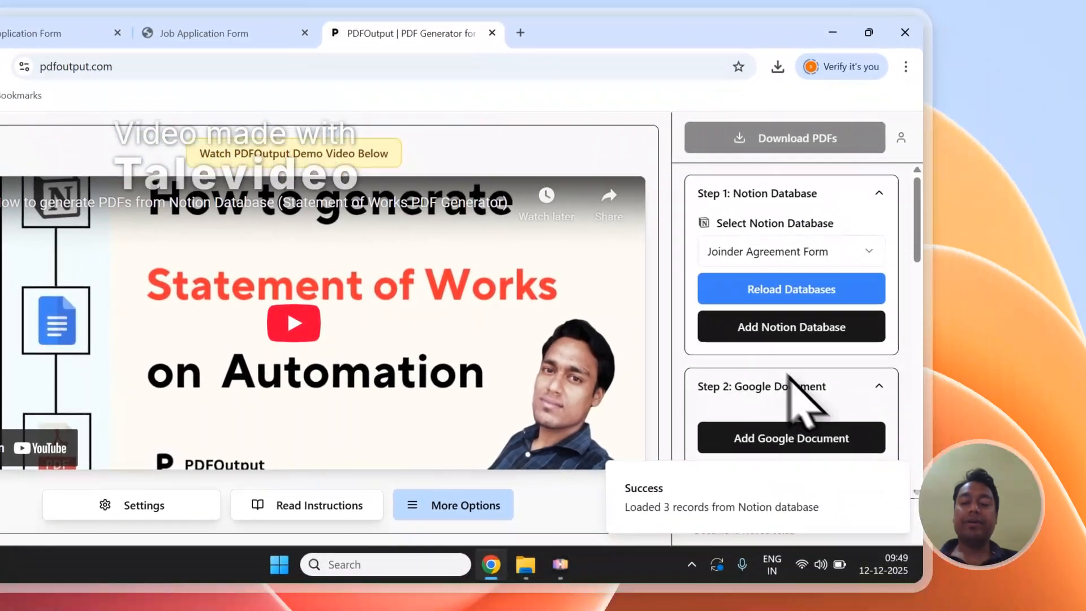
scroll(870, 351, down, 1)
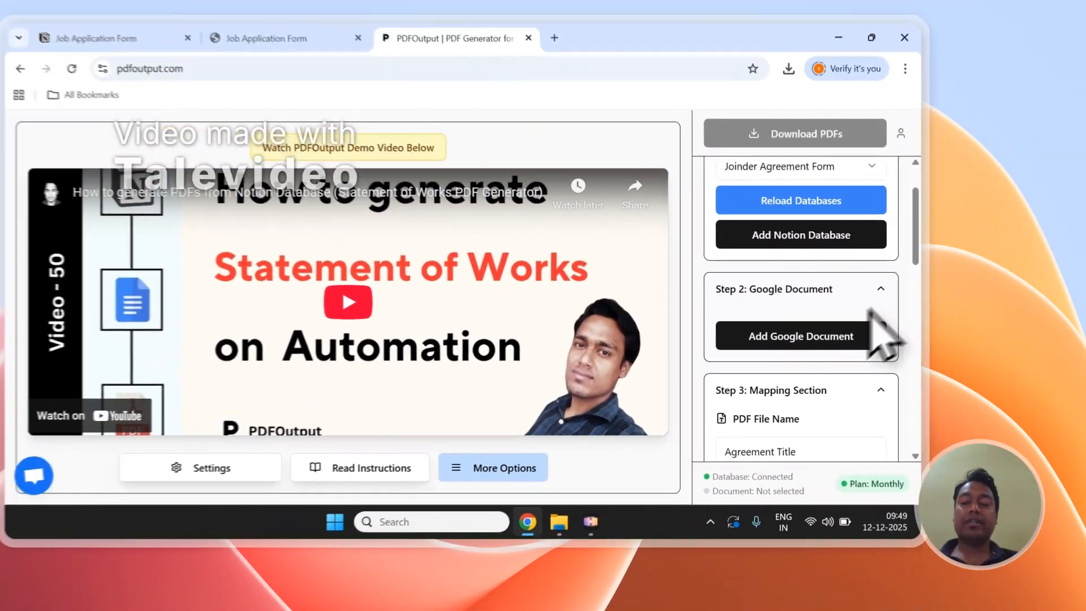
scroll(901, 301, down, 8)
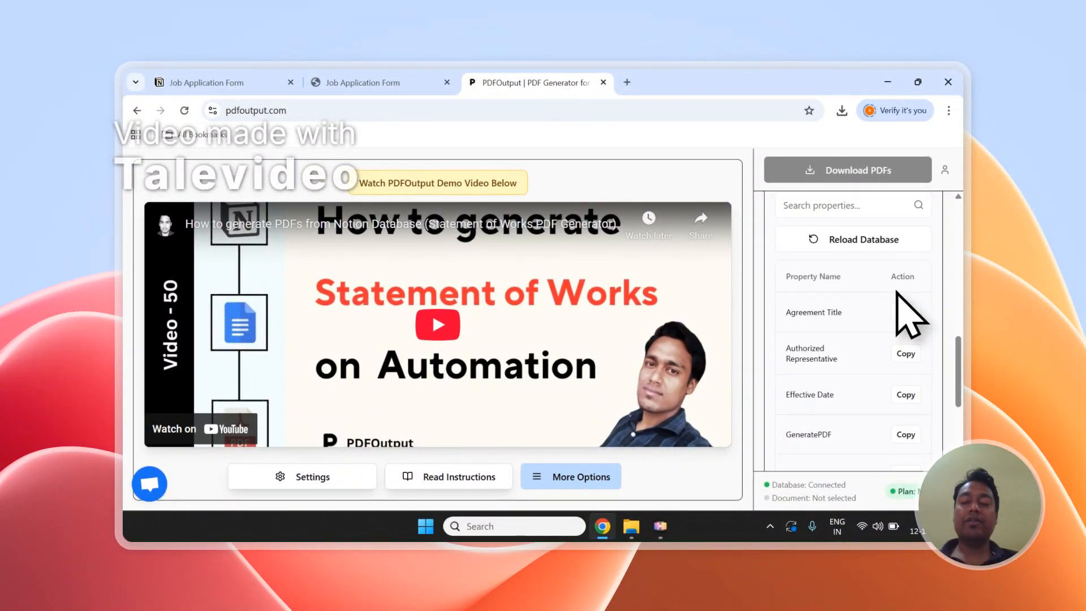
scroll(904, 368, down, 3)
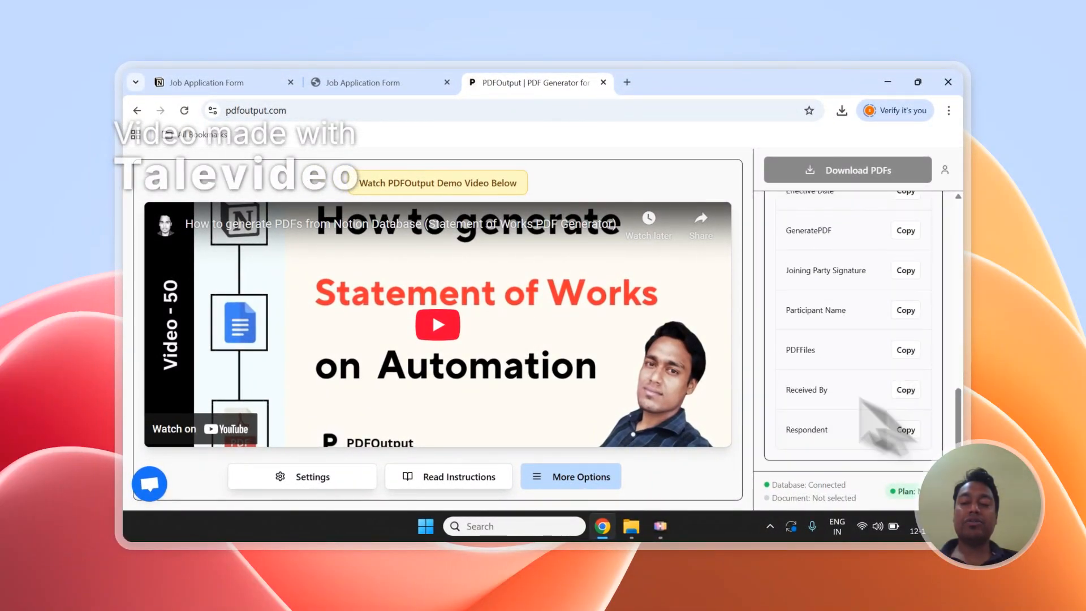
scroll(926, 367, up, 12)
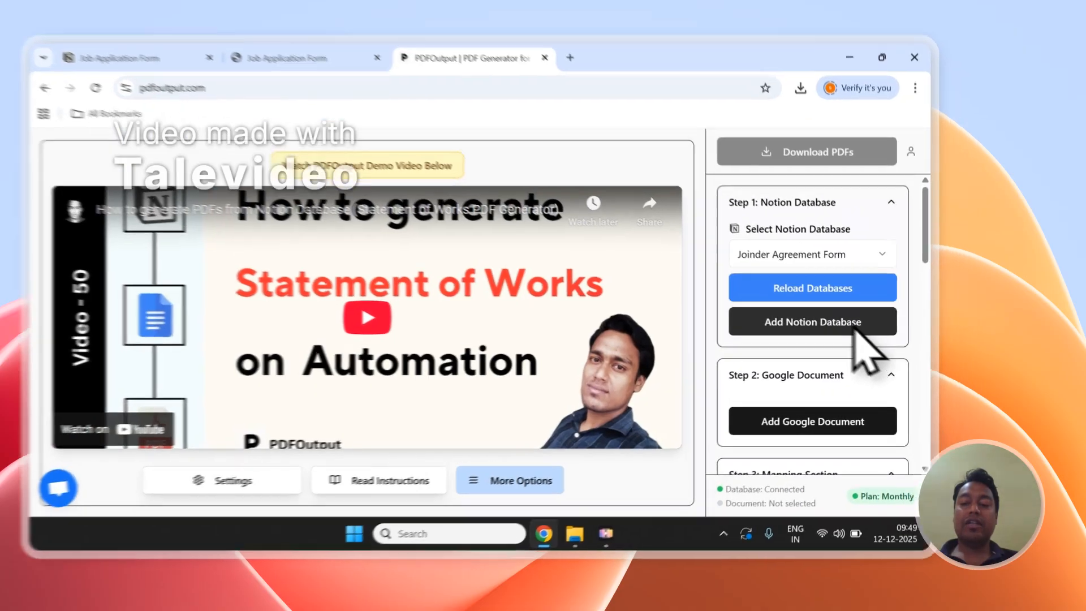
Step: Start adding a Notion database in PDFOutput and copy the page title "Job Application Form" from Notion
click(855, 330)
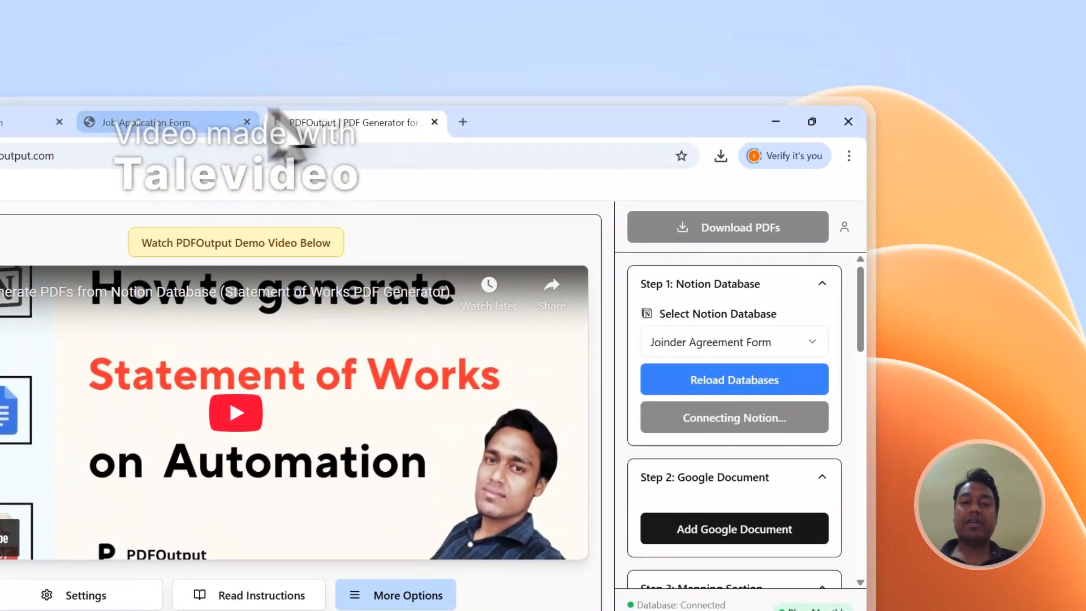
click(347, 59)
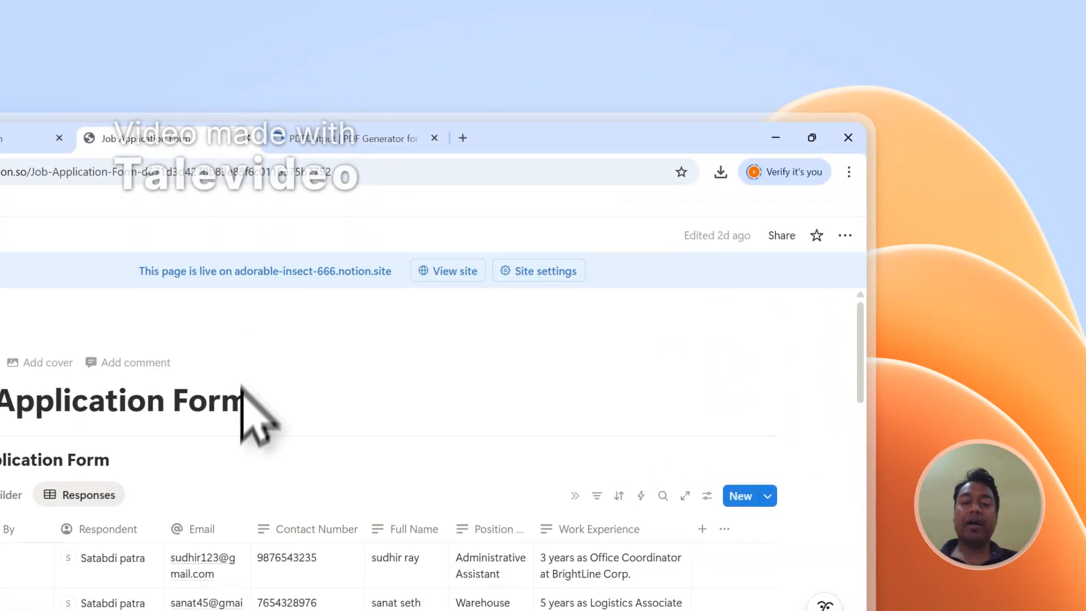
drag(247, 408, 1, 402)
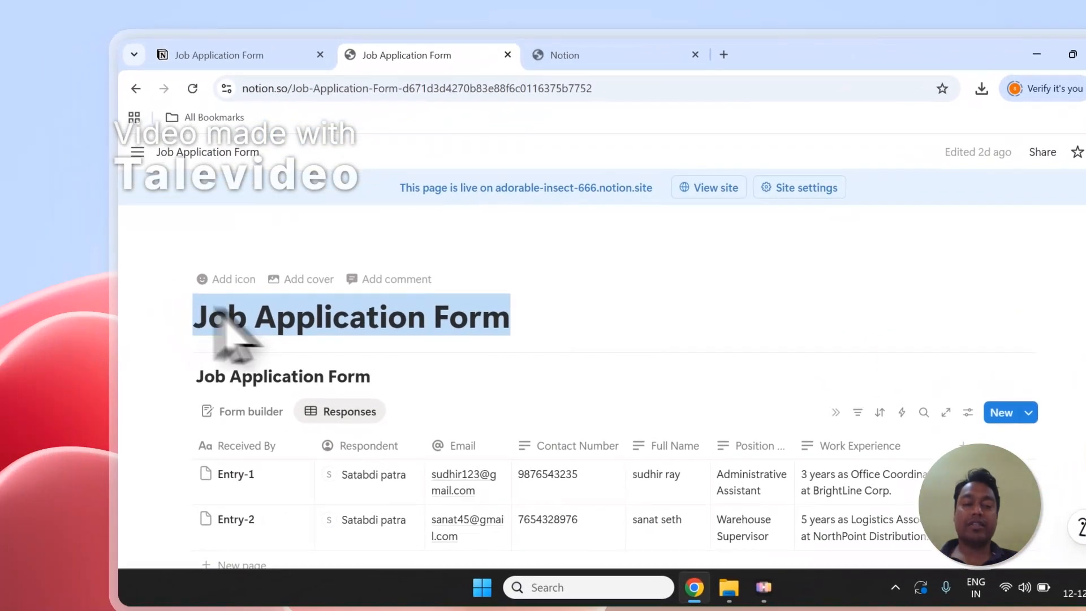
right_click(309, 315)
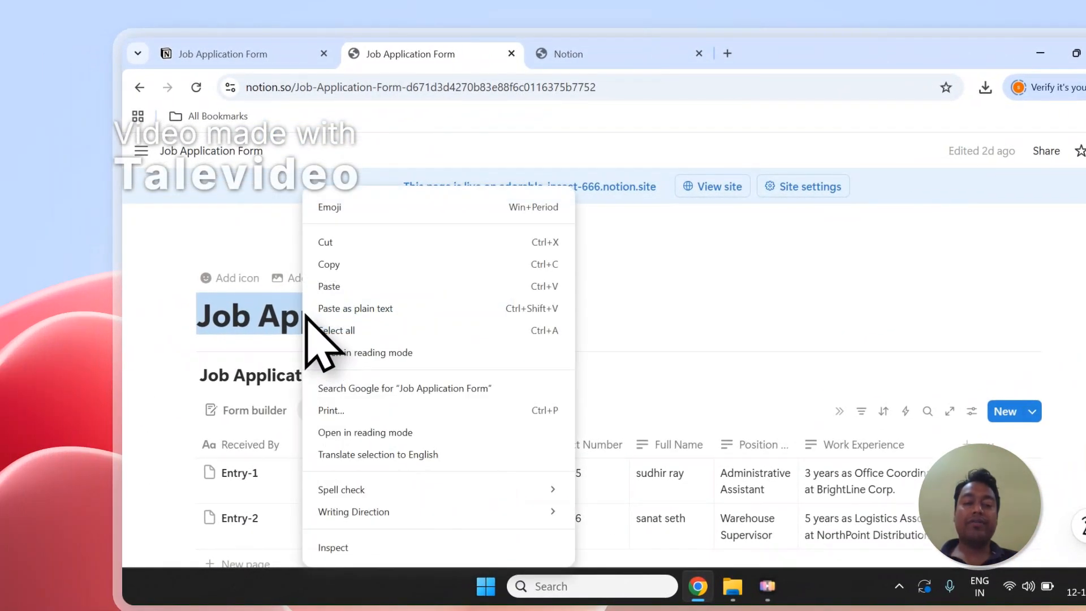
click(331, 259)
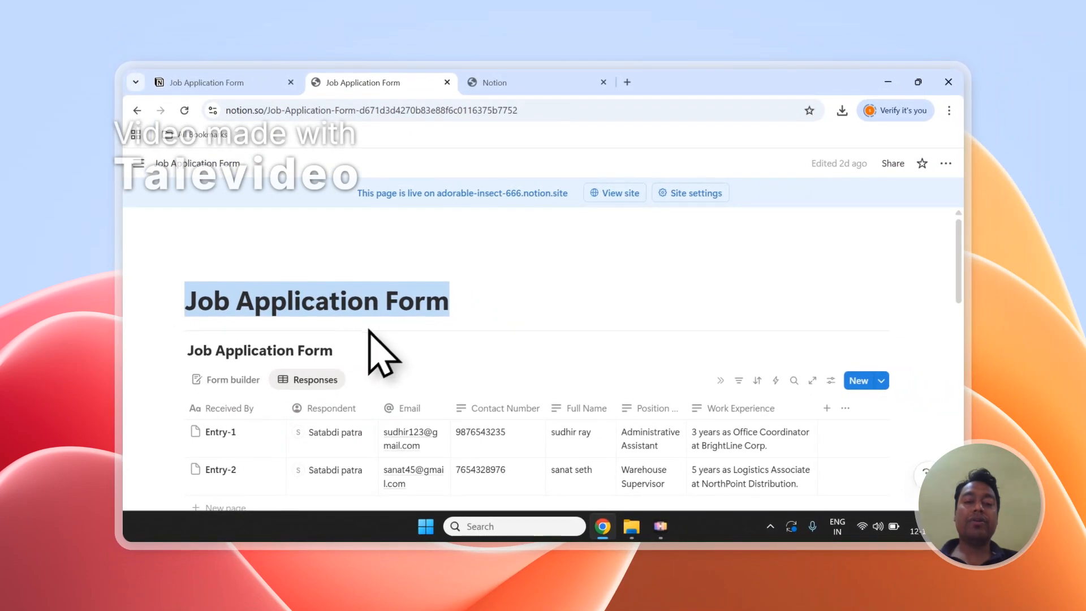
Step: In the Notion connection request, search the selectable pages for the copied title and add the top-level Job Application Form page
click(525, 82)
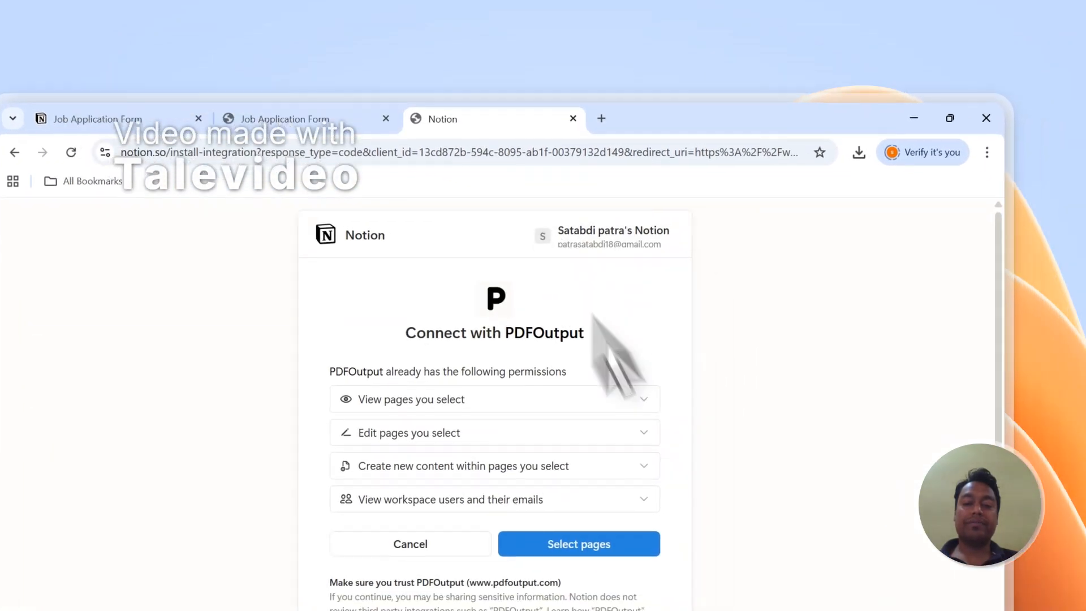
click(447, 517)
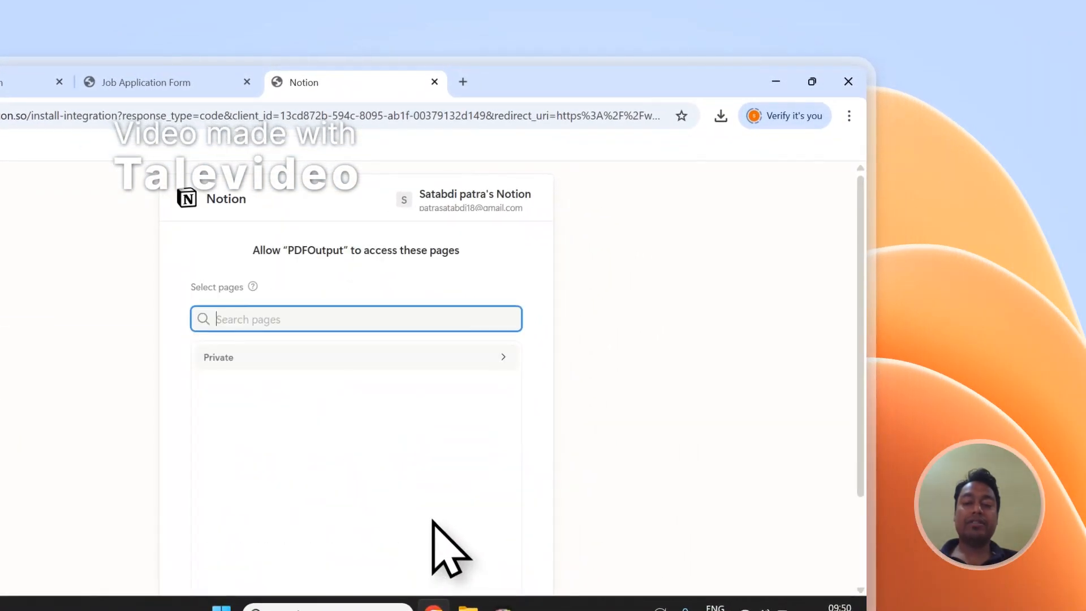
right_click(269, 328)
click(309, 416)
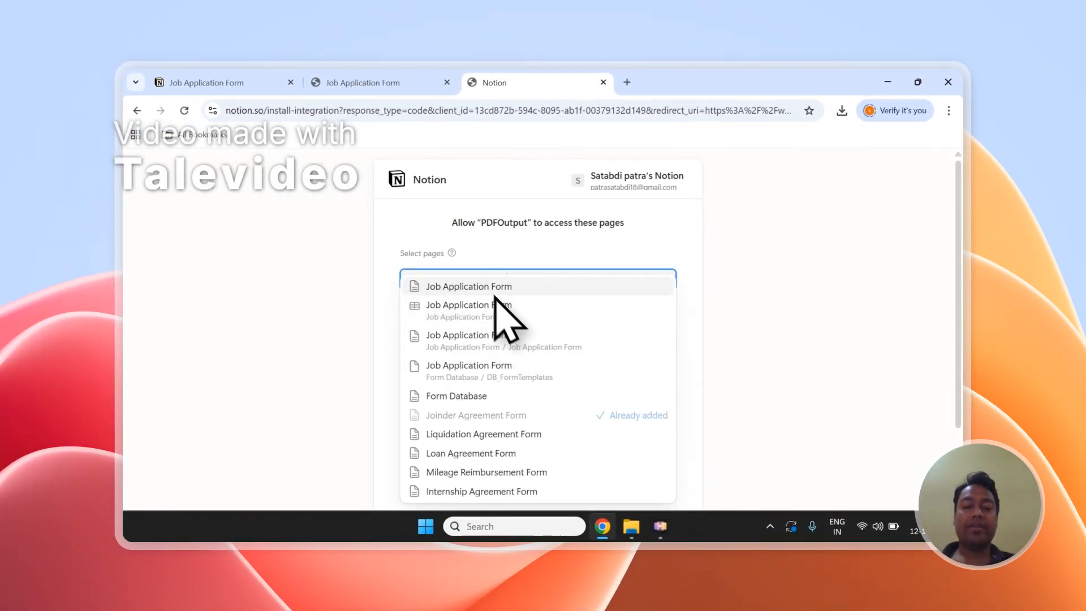
click(469, 289)
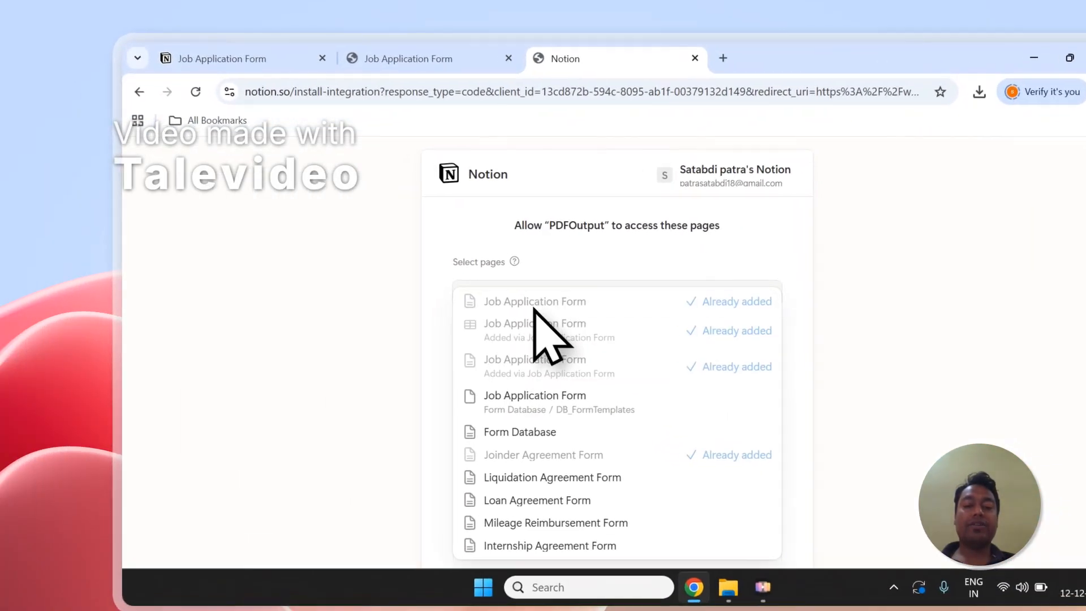
click(473, 240)
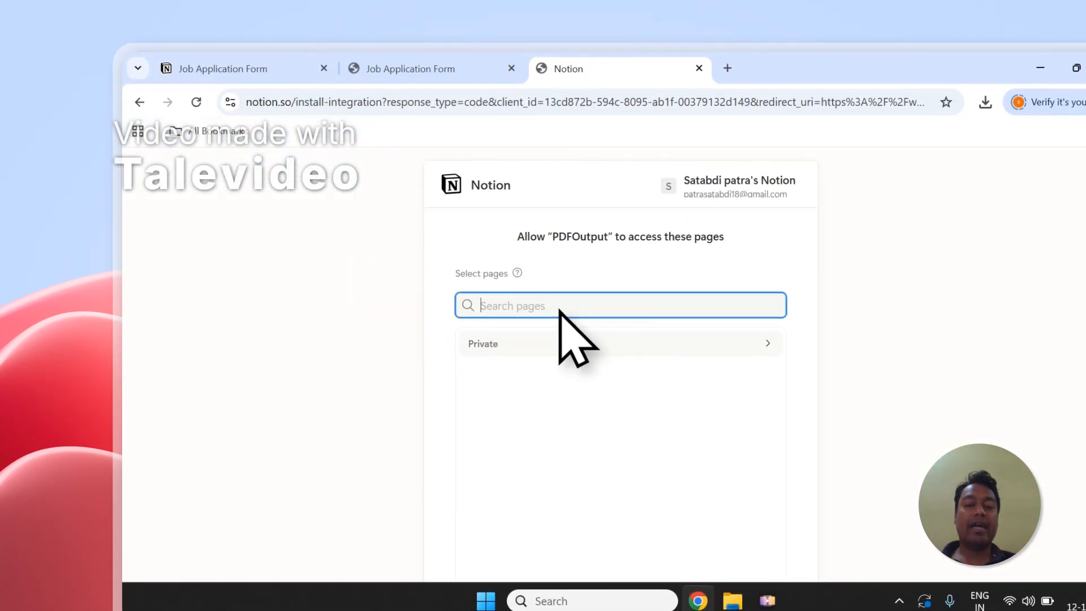
Step: Expand the private pages to examine the top-level page list, and check the form's page title in Notion
click(540, 364)
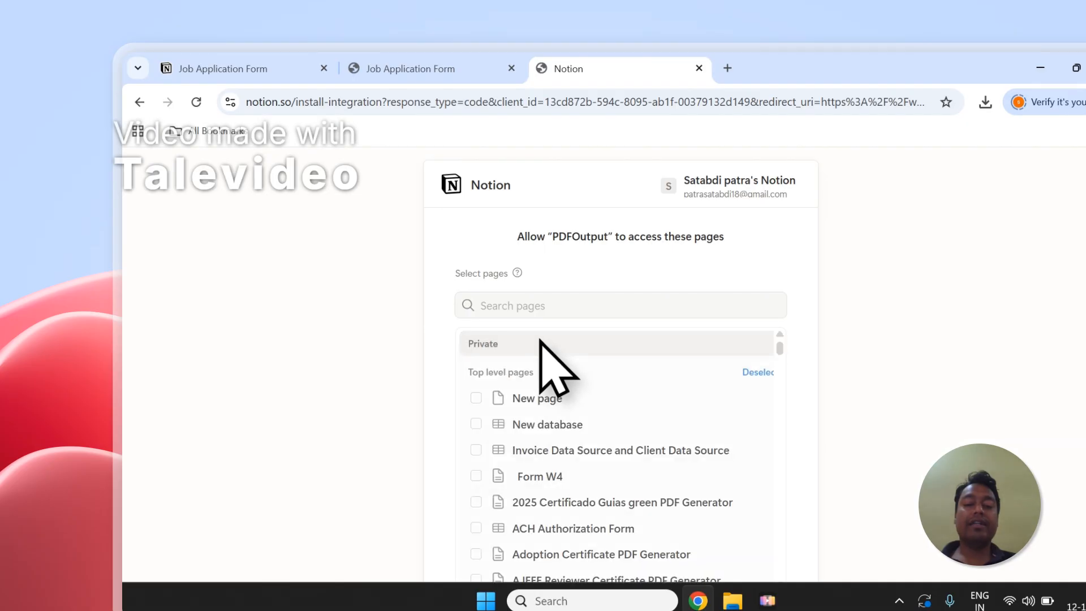
scroll(540, 345, down, 2)
scroll(540, 340, up, 2)
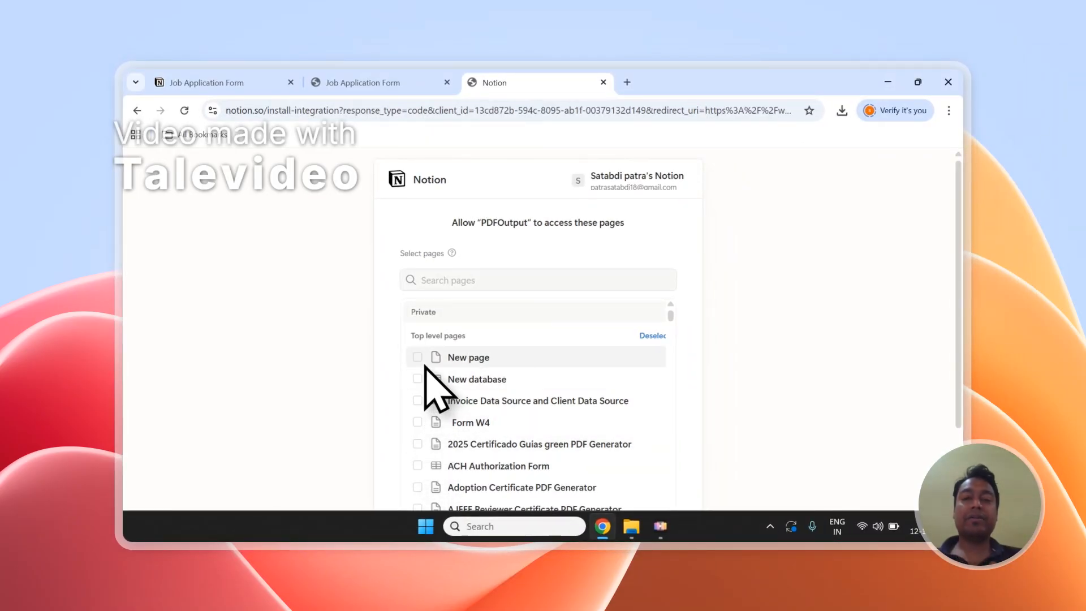
click(385, 82)
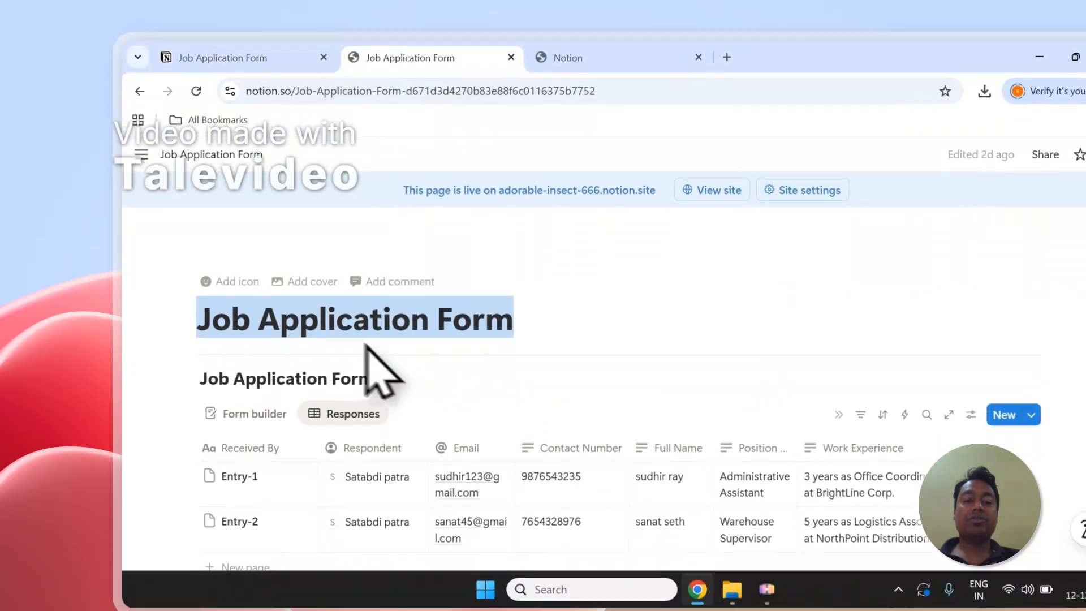
Step: Return to the Notion connection request and allow PDFOutput access to the selected pages
drag(204, 294, 464, 310)
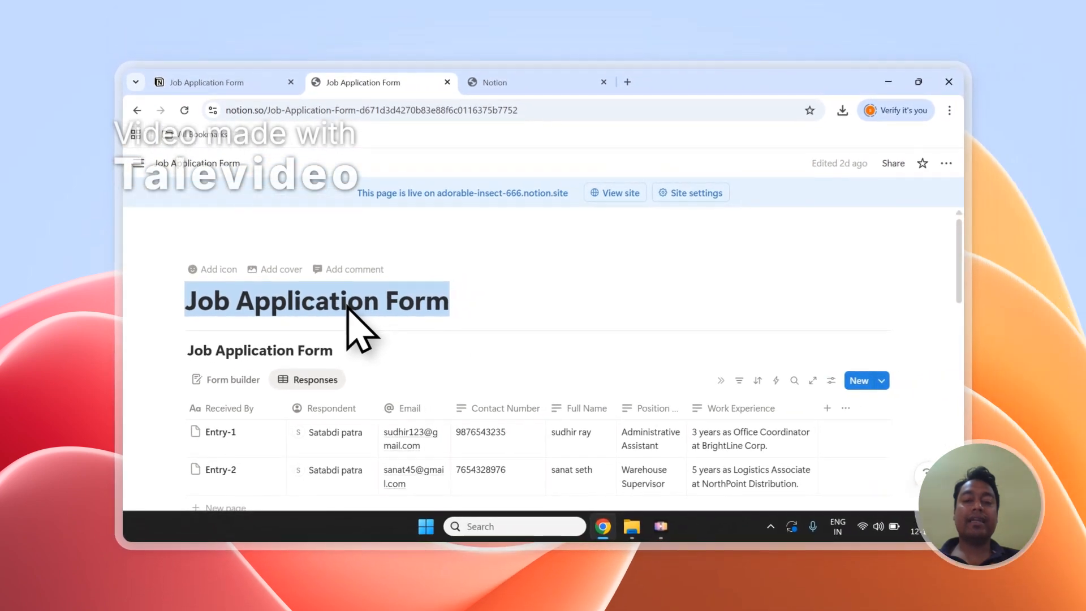
click(495, 82)
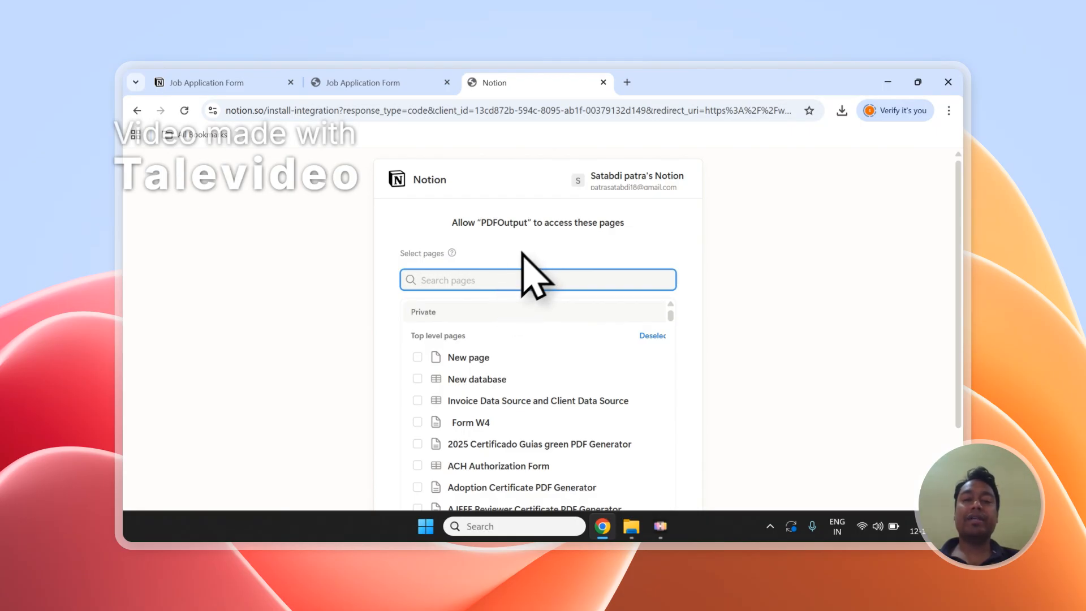
scroll(520, 251, down, 2)
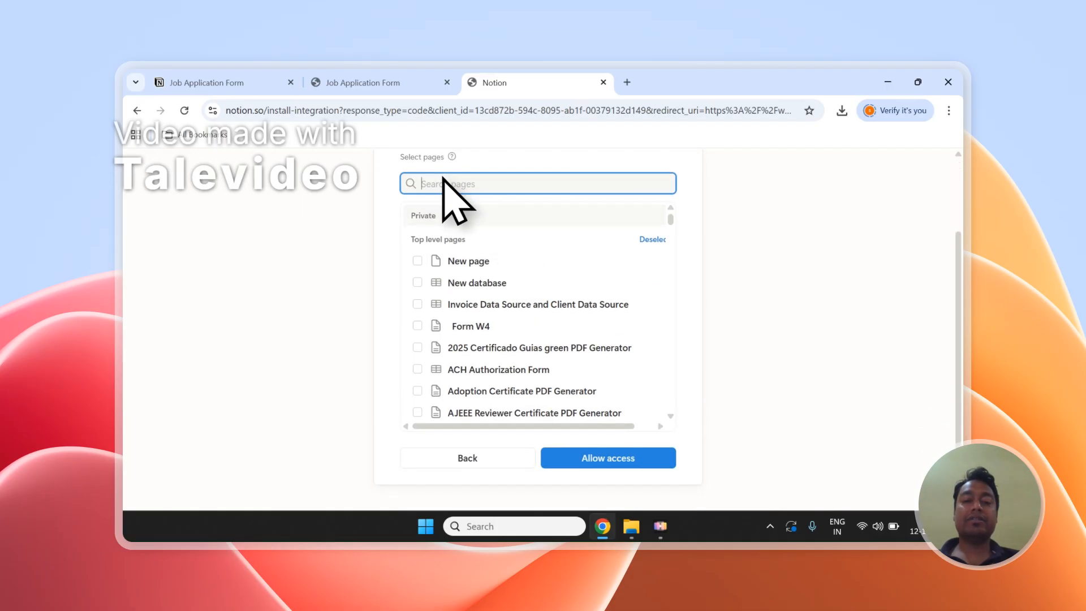
click(642, 458)
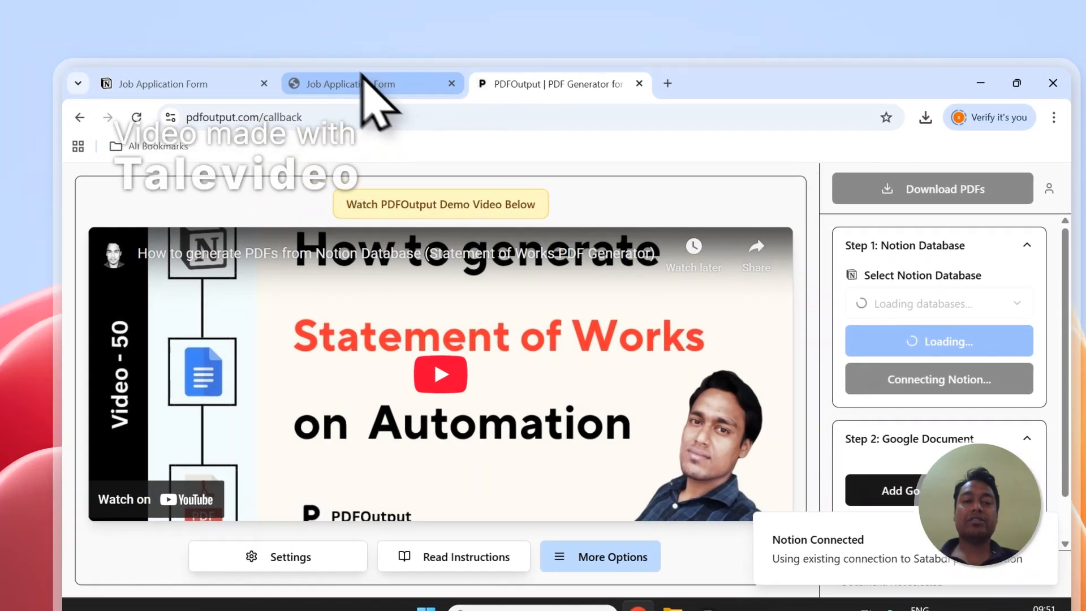
Step: Reload the Notion databases in PDFOutput and select the Job Application Form database
click(364, 79)
click(611, 99)
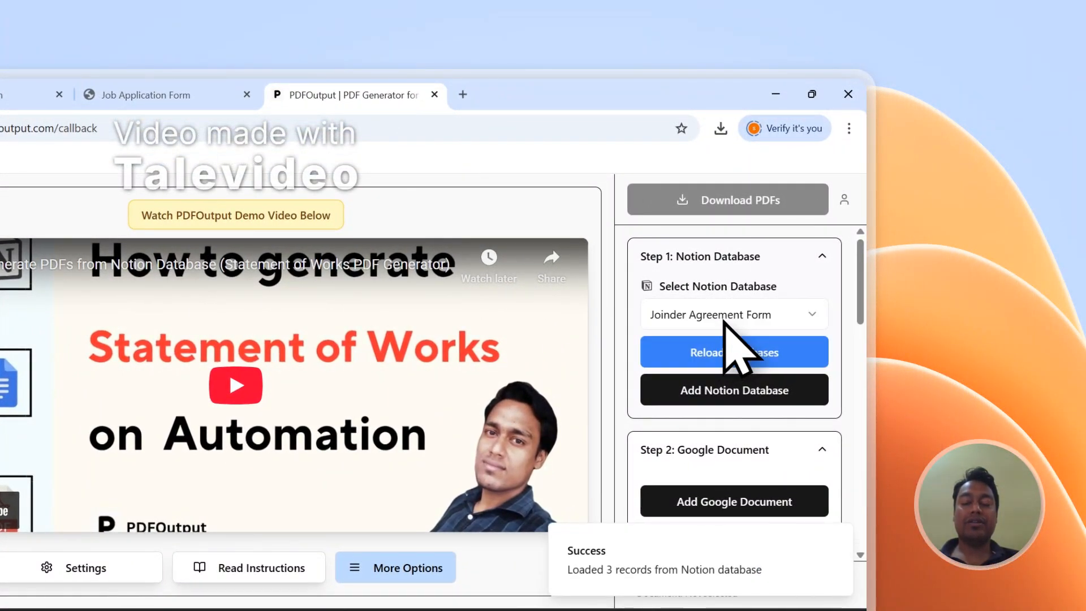
click(724, 320)
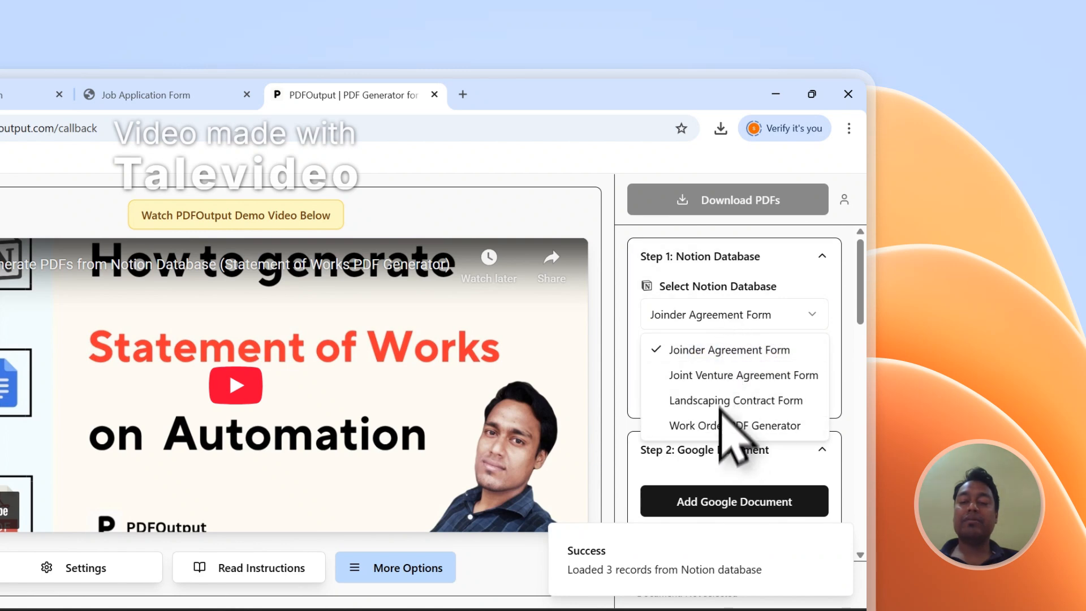
click(718, 321)
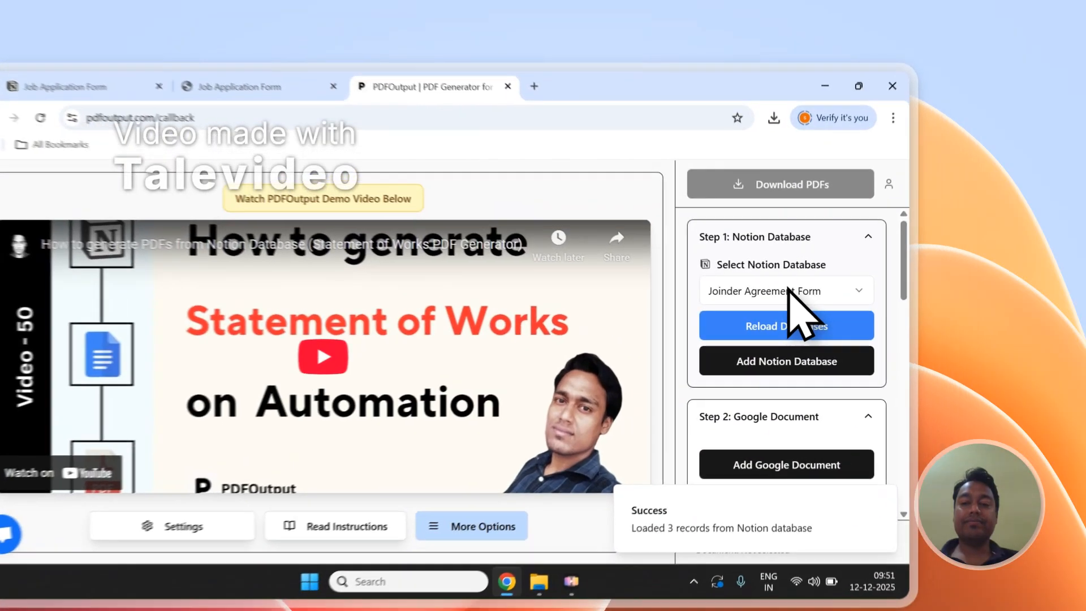
click(854, 266)
click(735, 314)
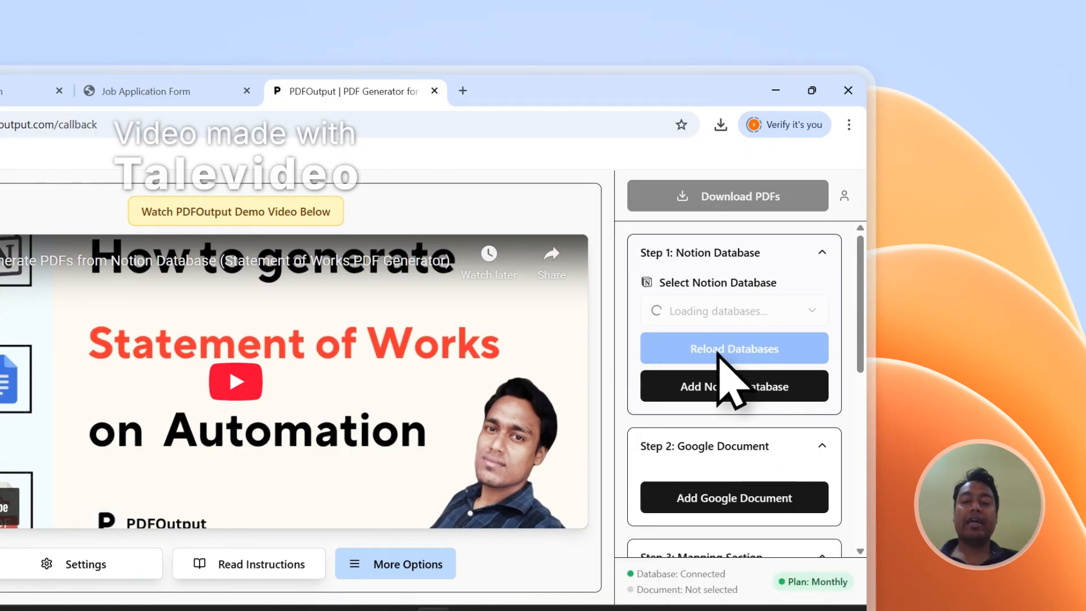
click(709, 321)
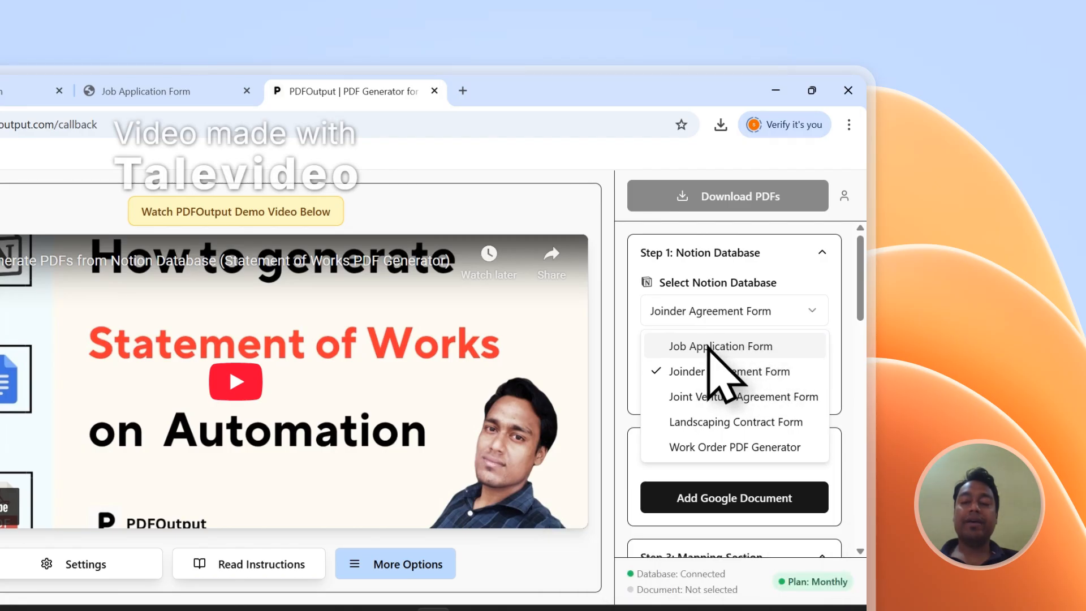
click(708, 346)
Step: Examine the properties loaded from the Job Application Form database, from Contact Number to Work Experience
scroll(814, 395, down, 8)
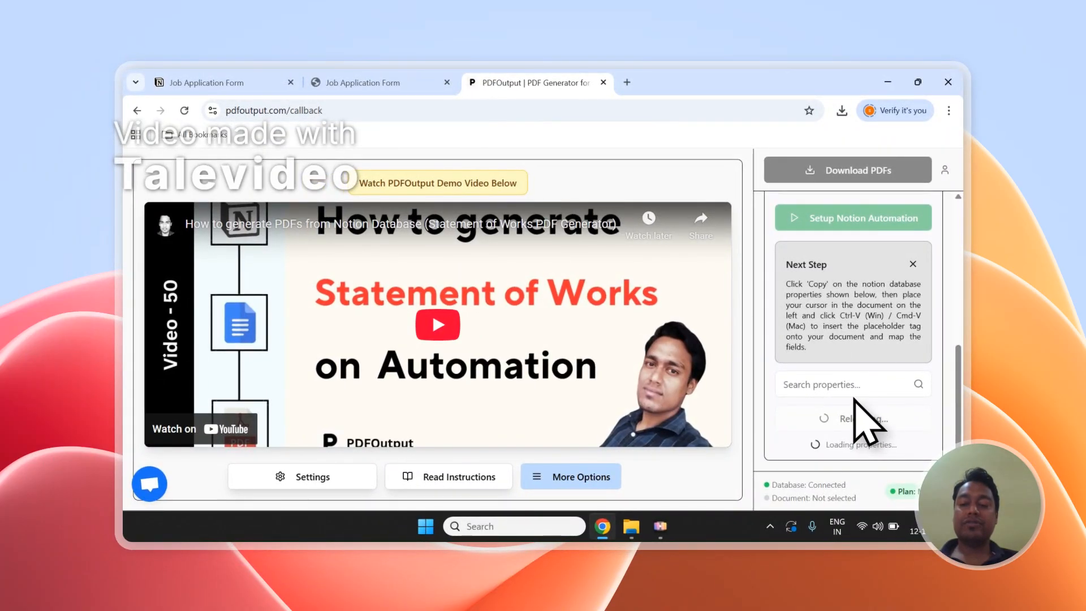
scroll(854, 404, down, 6)
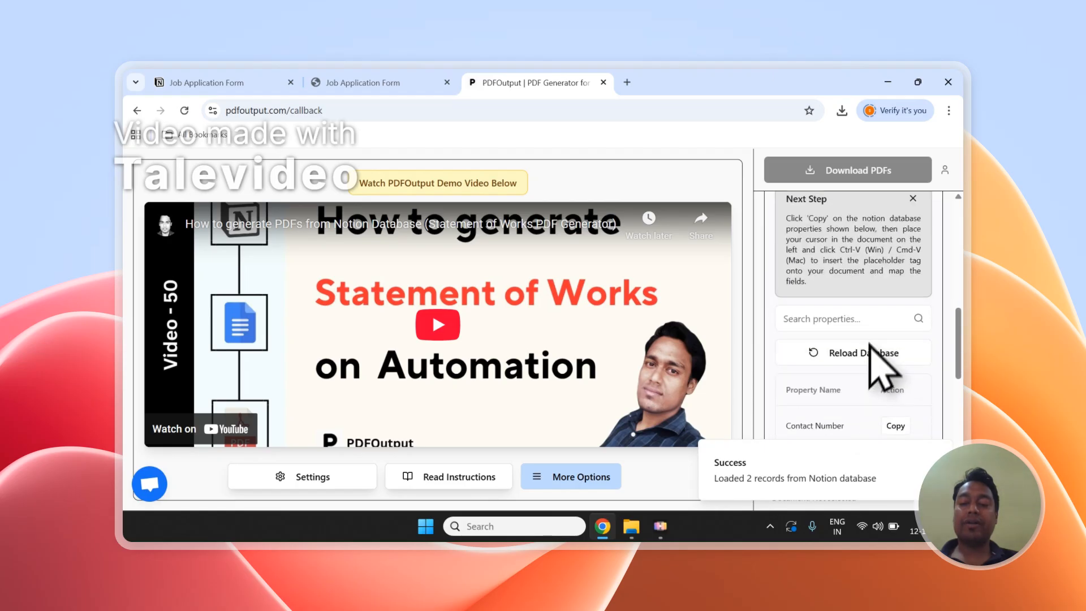
scroll(894, 298, down, 3)
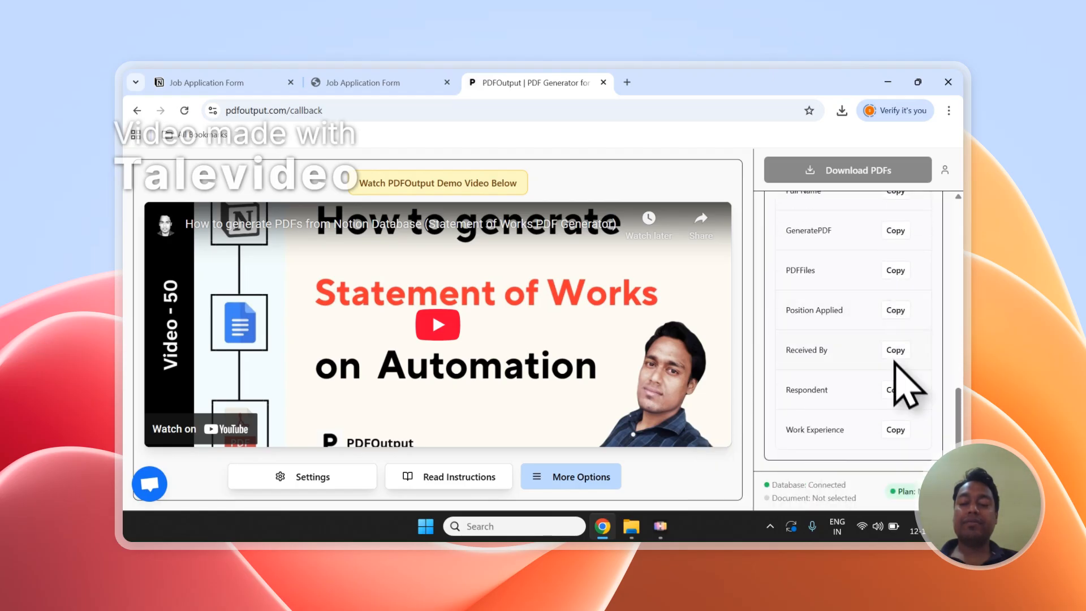
scroll(903, 410, up, 10)
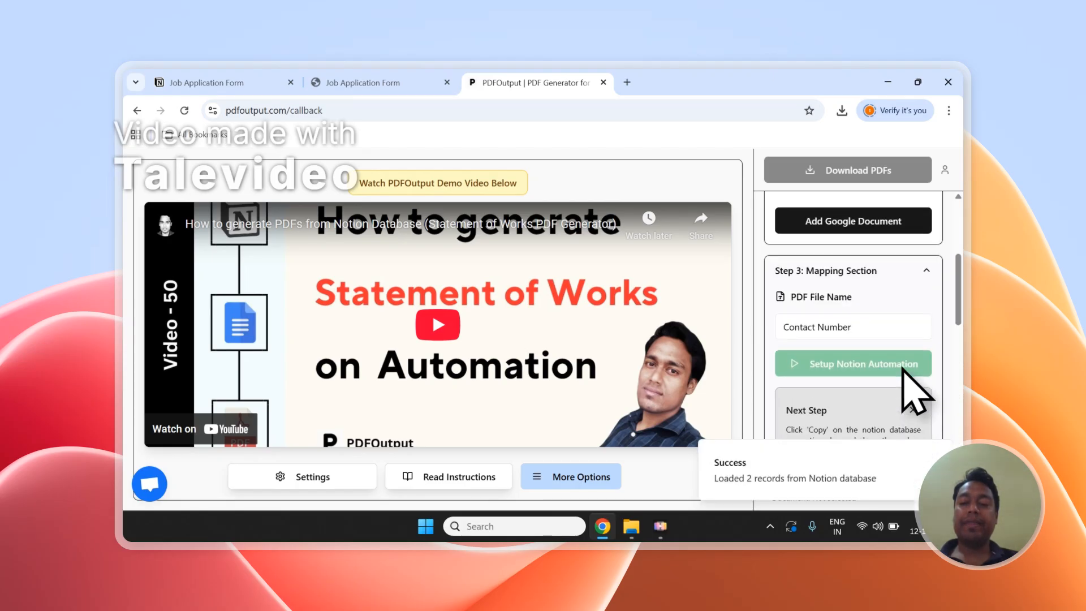
scroll(916, 396, down, 1)
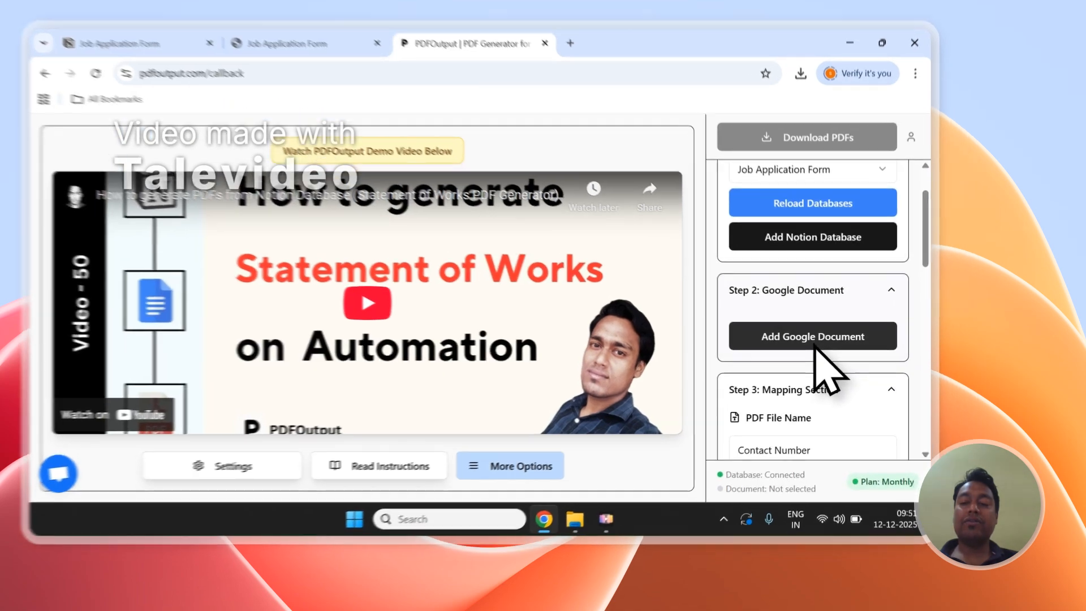
click(857, 362)
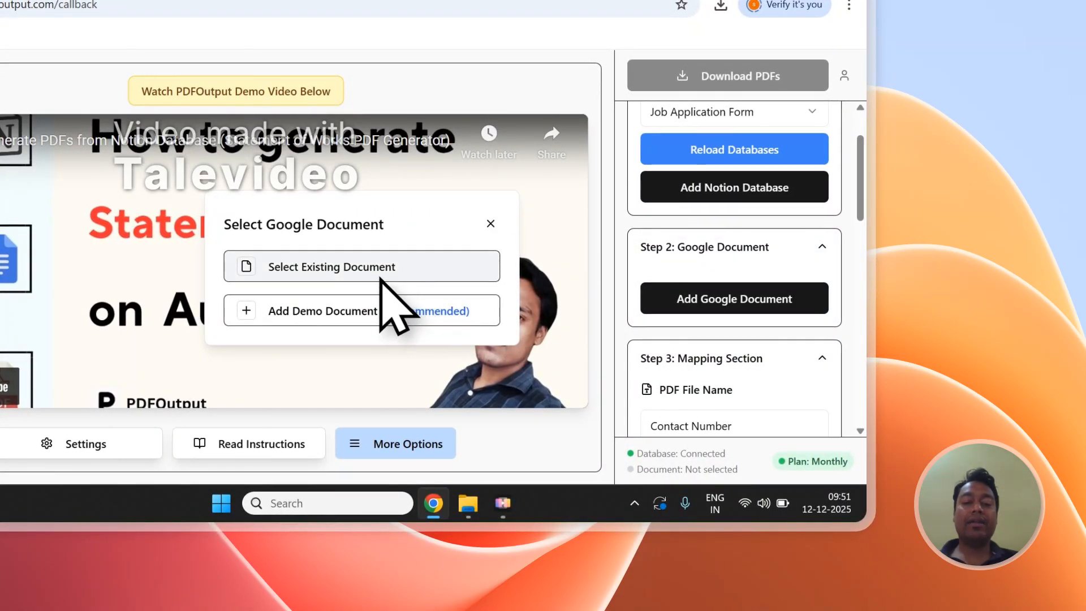
click(339, 271)
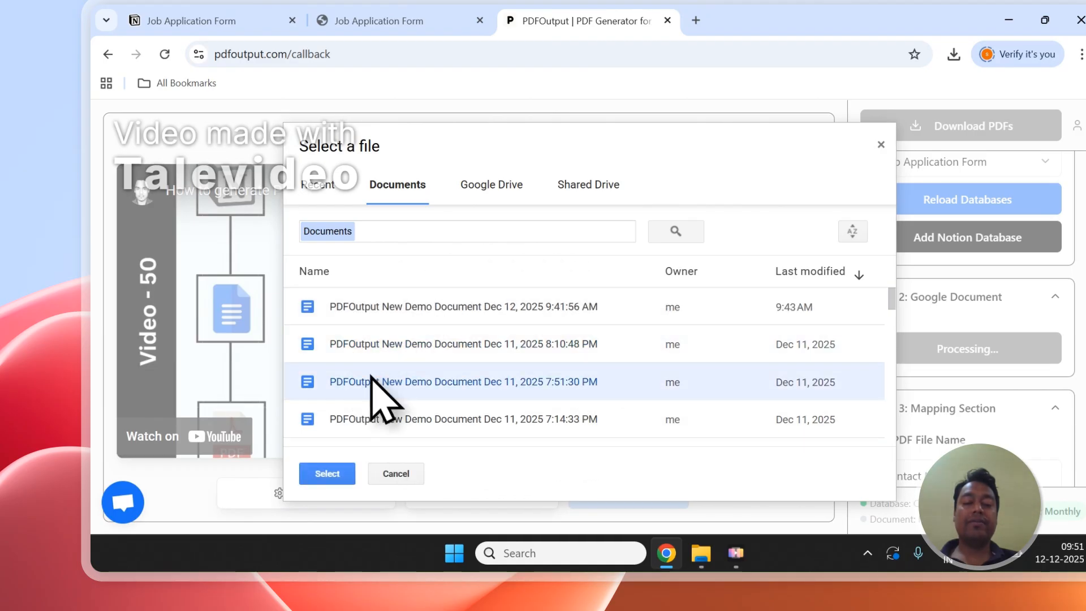
click(403, 474)
Step: Add a demo Google document as the template and delete its introductory text above the Placeholders heading
click(899, 353)
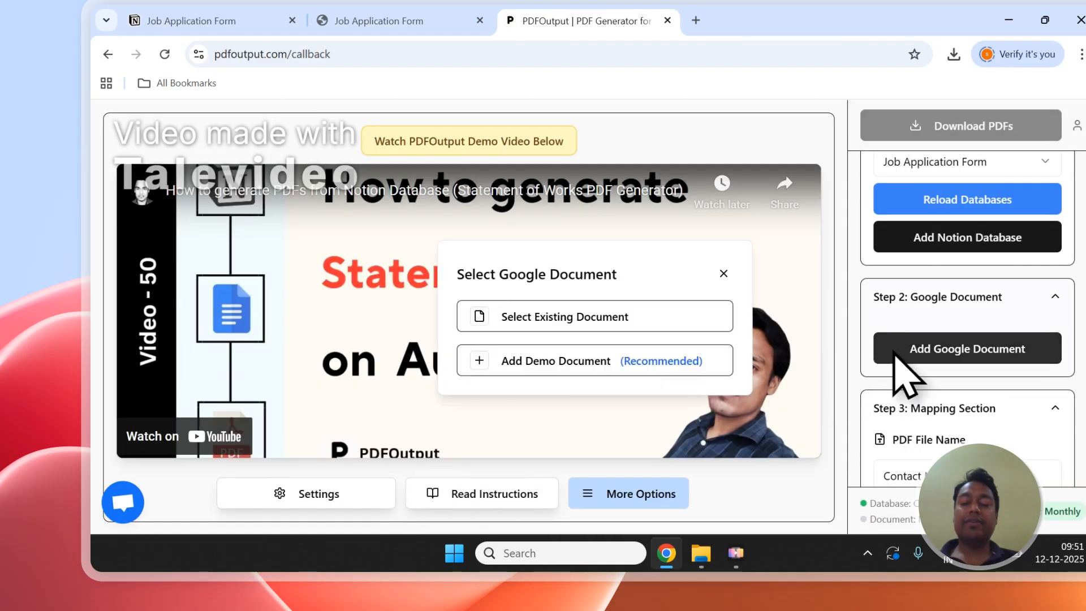
click(517, 366)
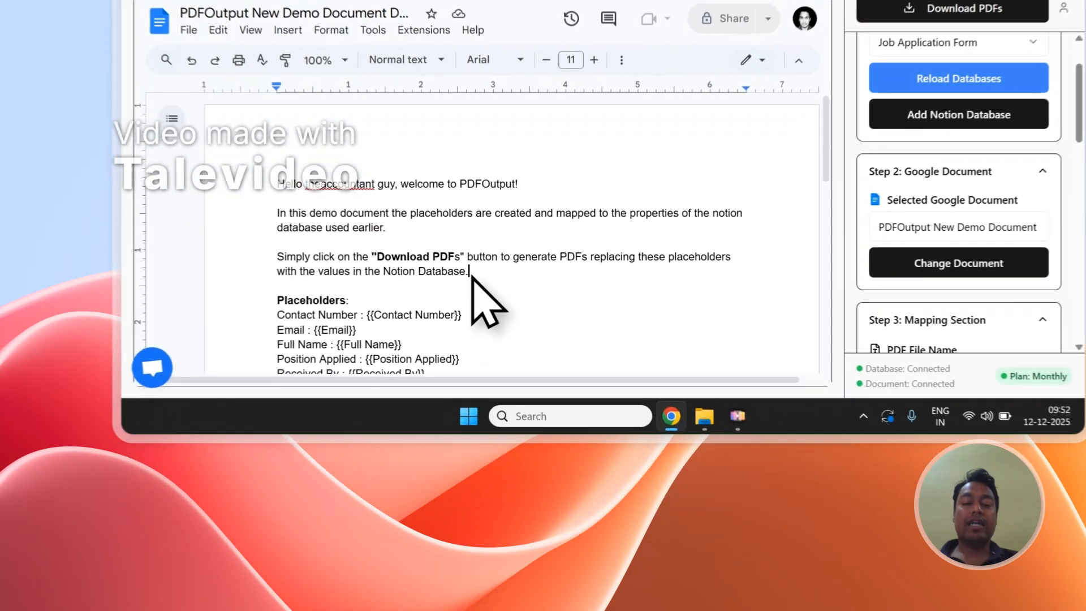
drag(408, 403, 191, 311)
key(BackSpace)
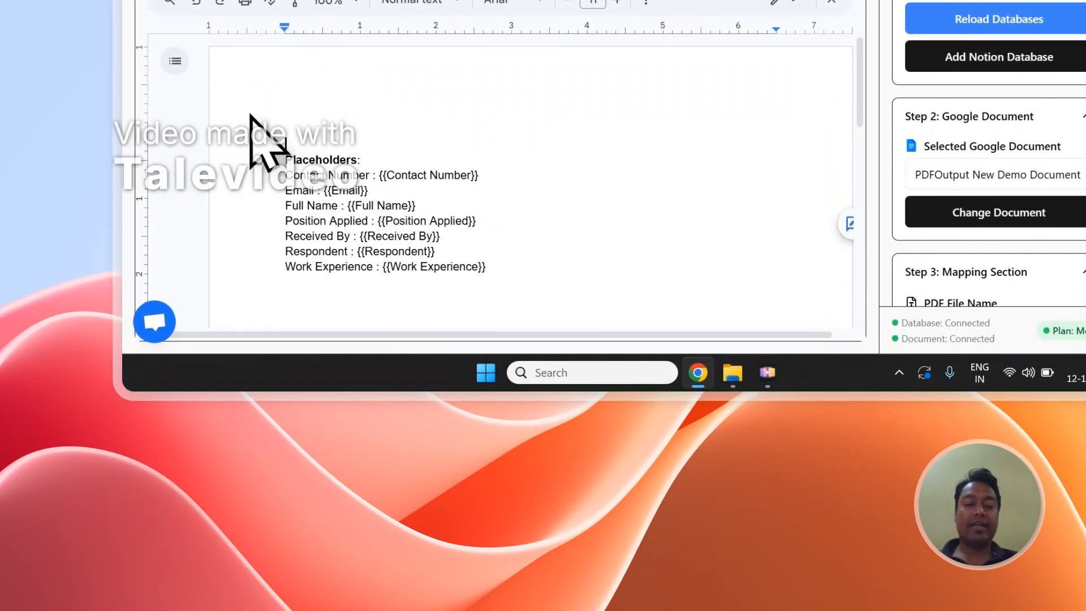
key(Delete)
key(Delete)
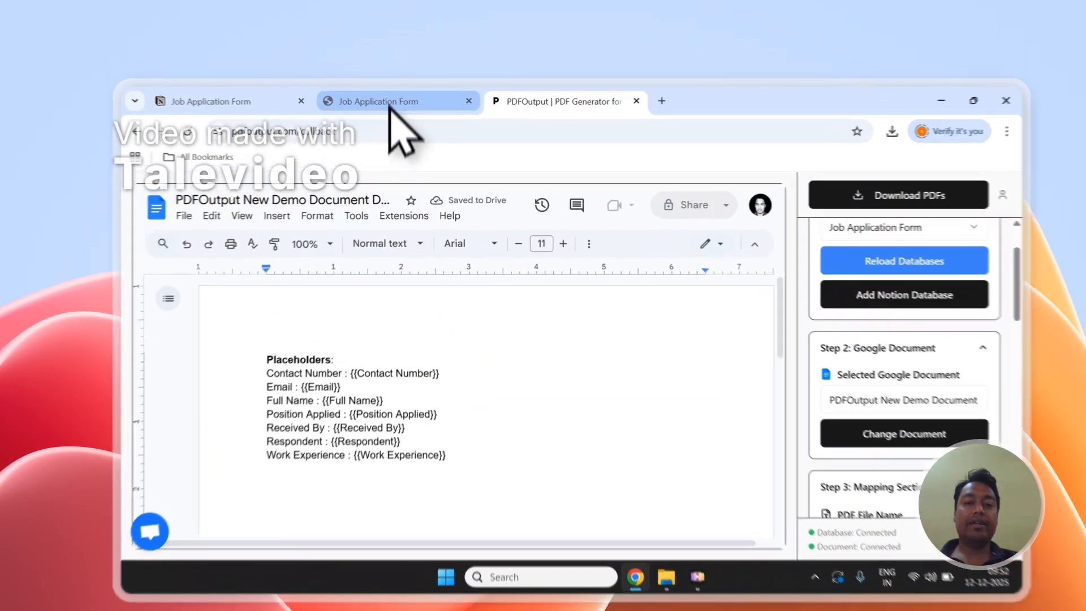
Step: Compare the placeholders in the demo document with the columns of the Job Application Form responses in Notion
click(368, 83)
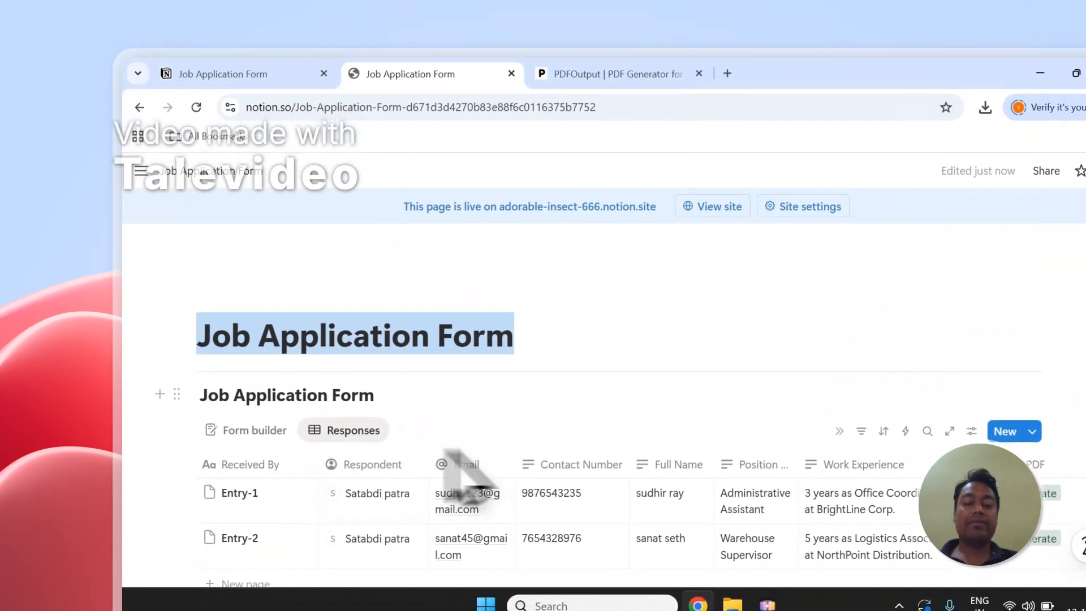
scroll(498, 418, down, 3)
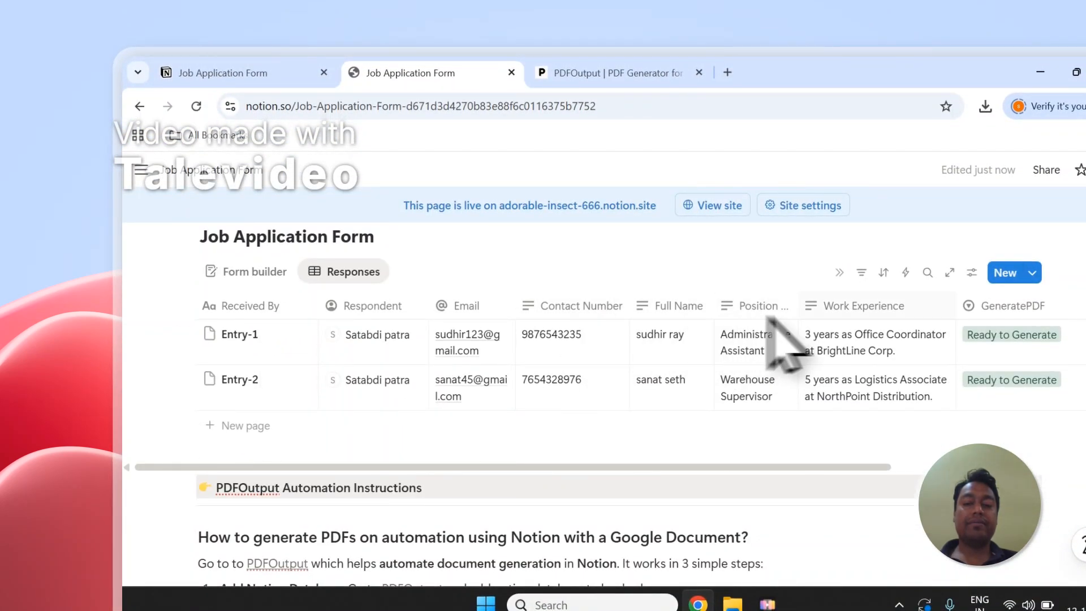
click(573, 72)
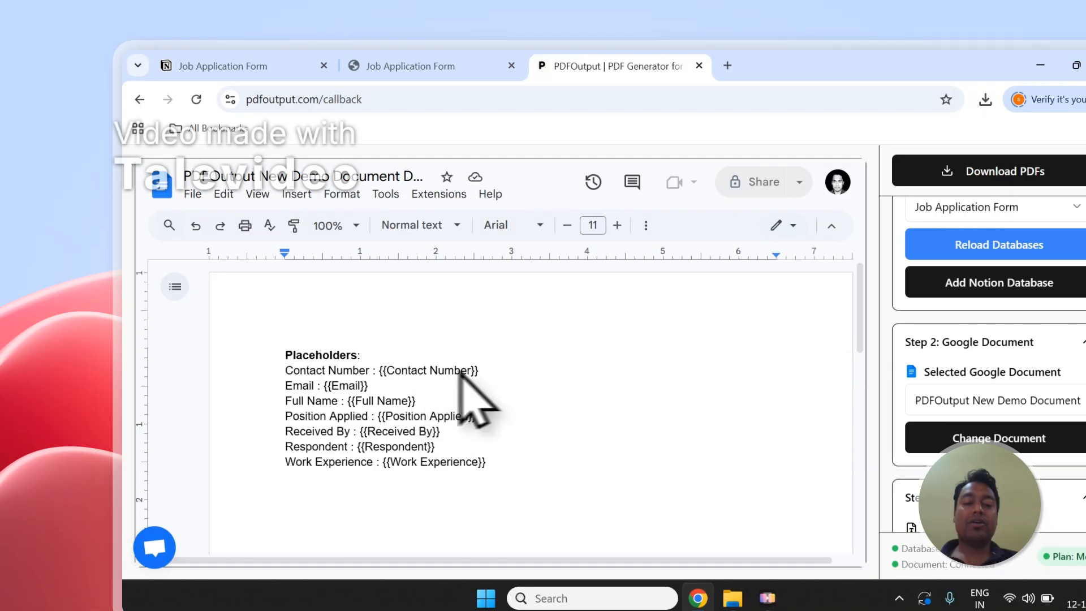
click(410, 65)
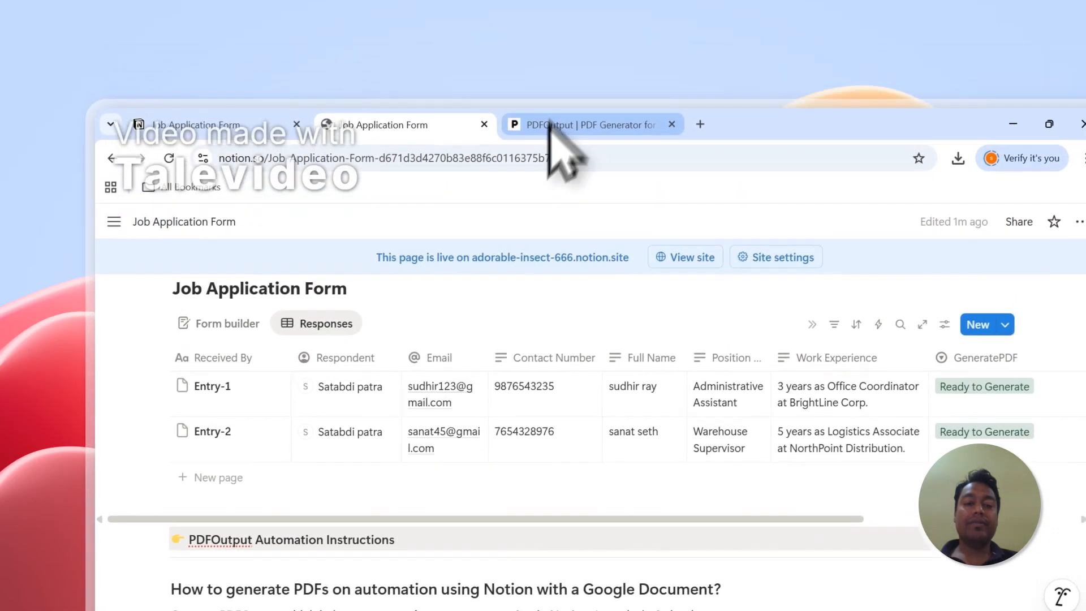
click(571, 72)
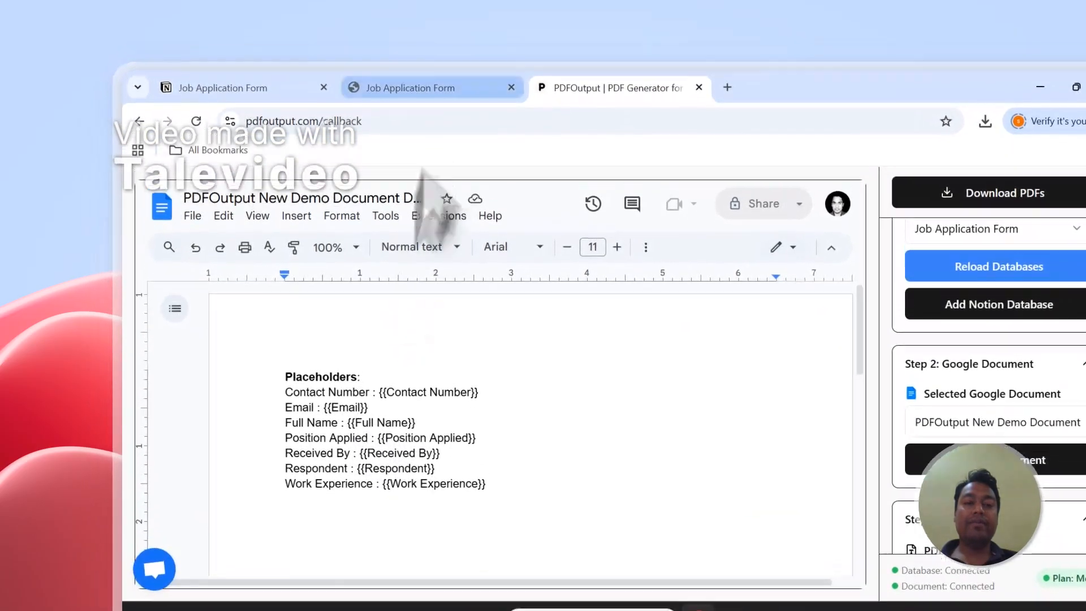
click(424, 88)
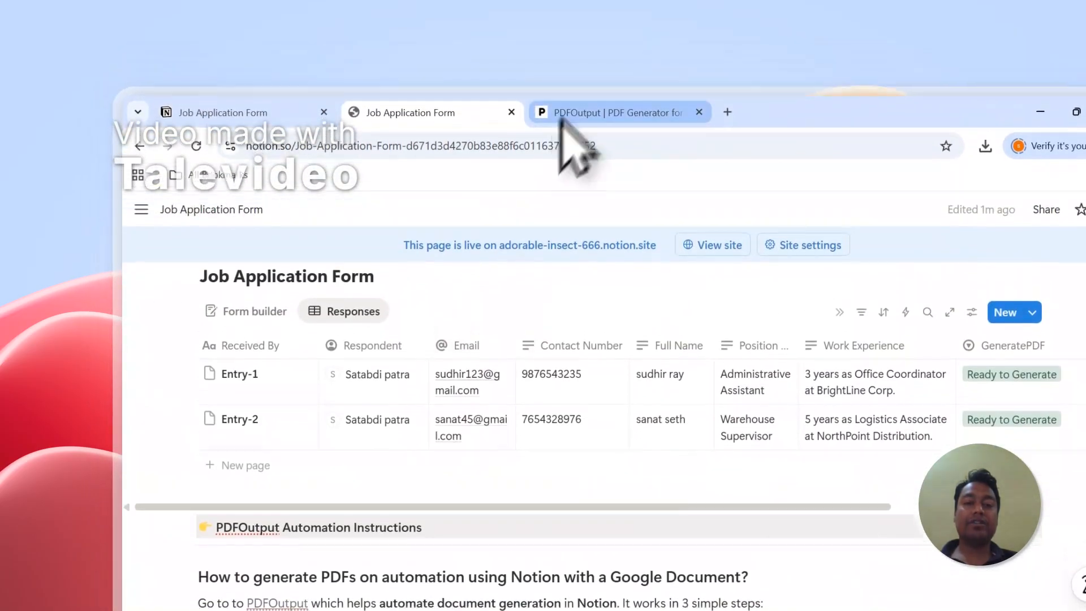
click(562, 116)
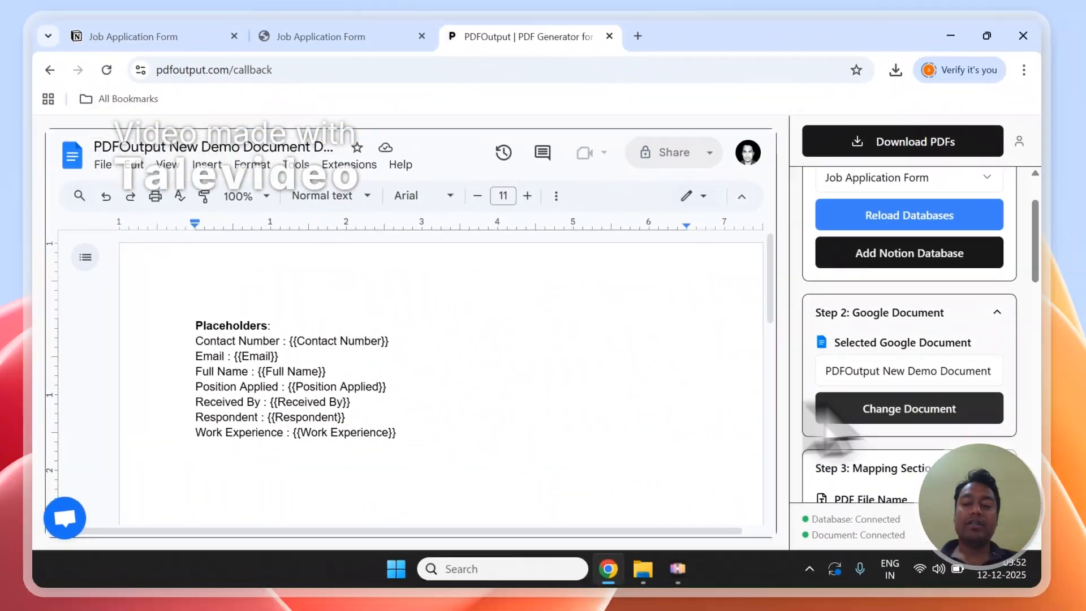
Step: Copy the Full Name property's placeholder and add the line "Name - {{Full Name}}" below the document's placeholder list
scroll(820, 401, down, 10)
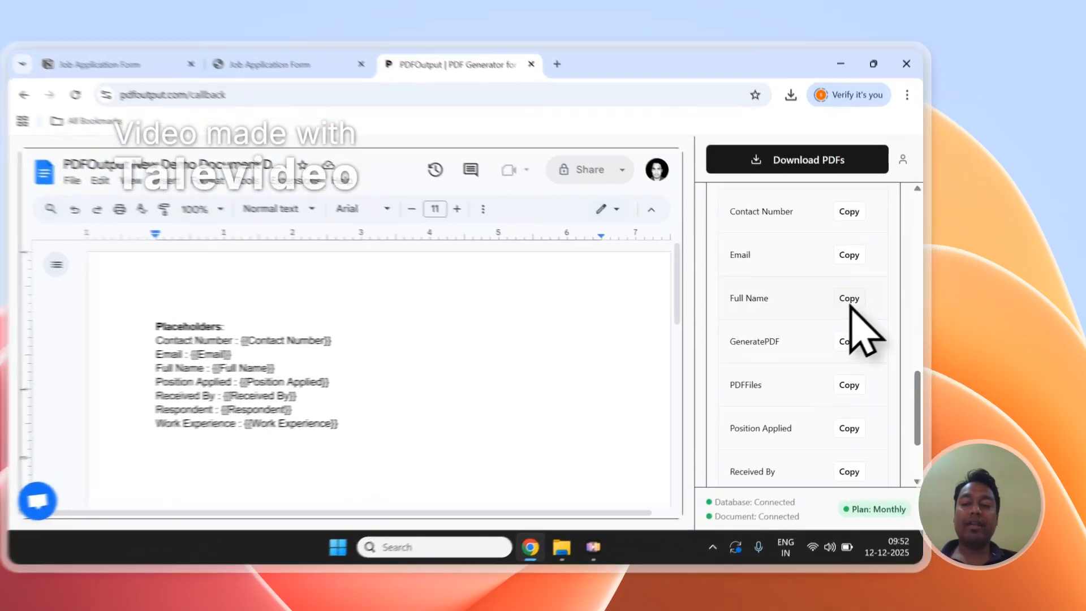
click(896, 297)
click(396, 462)
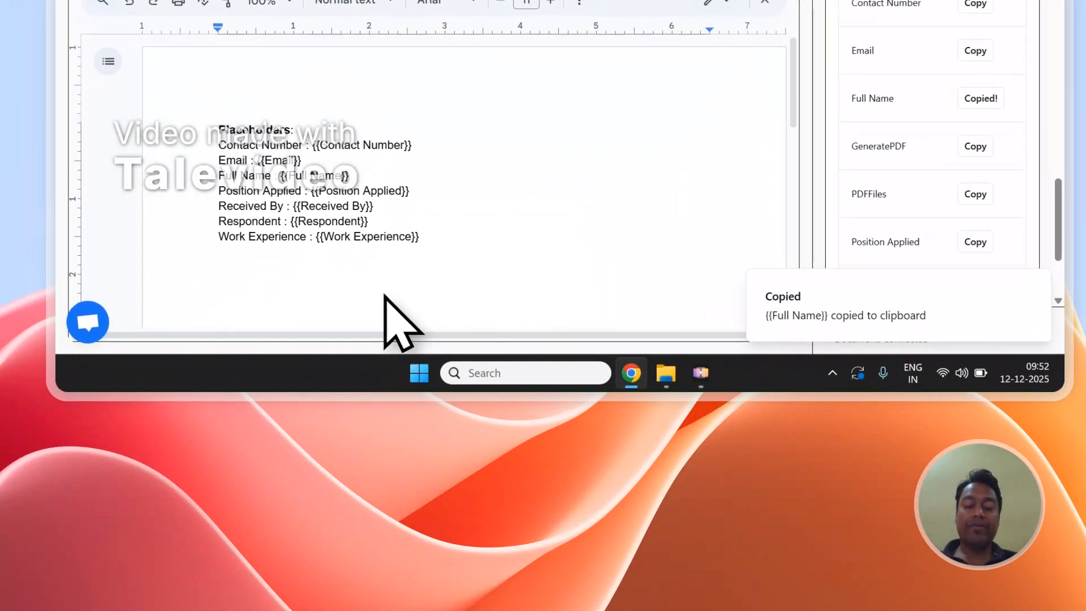
text(F)
text(ame -)
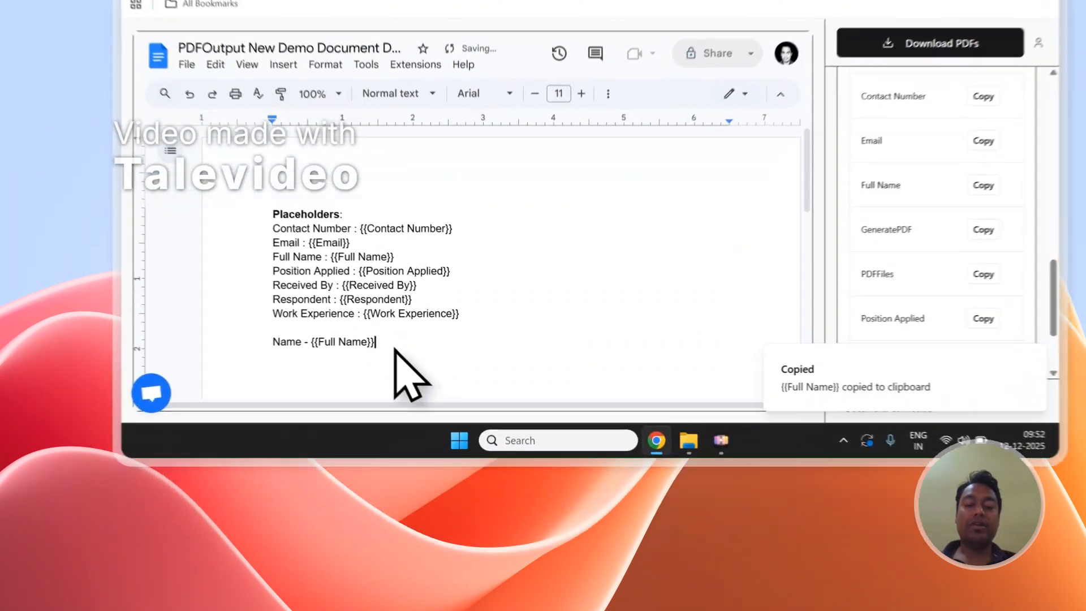
Step: Copy the Position Applied property's placeholder and insert {{Position Applied}} below the "Name - {{Full Name}}" line
drag(351, 439, 298, 440)
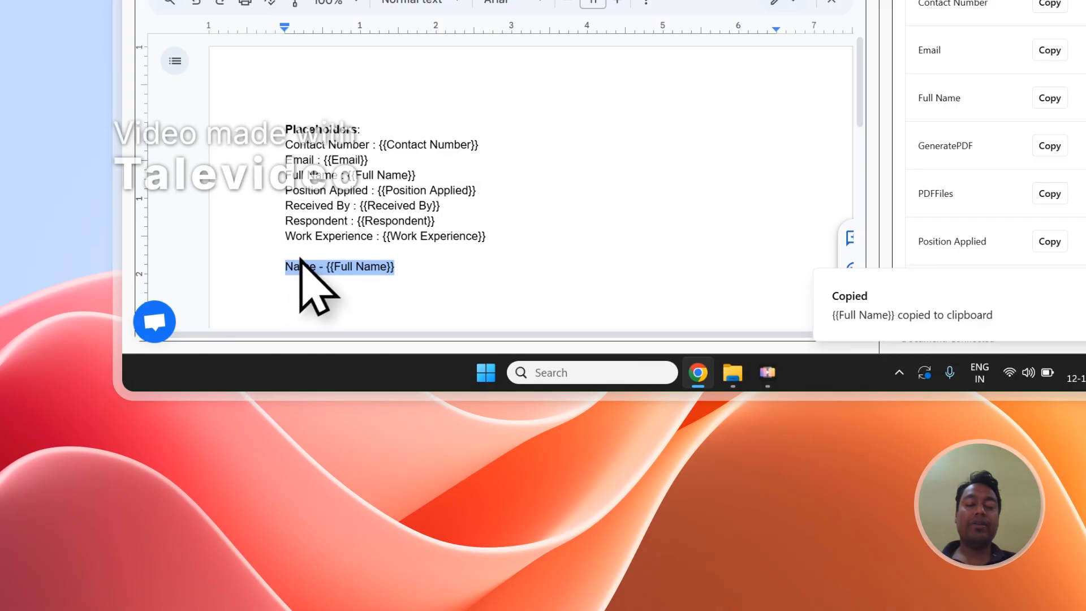
click(1049, 241)
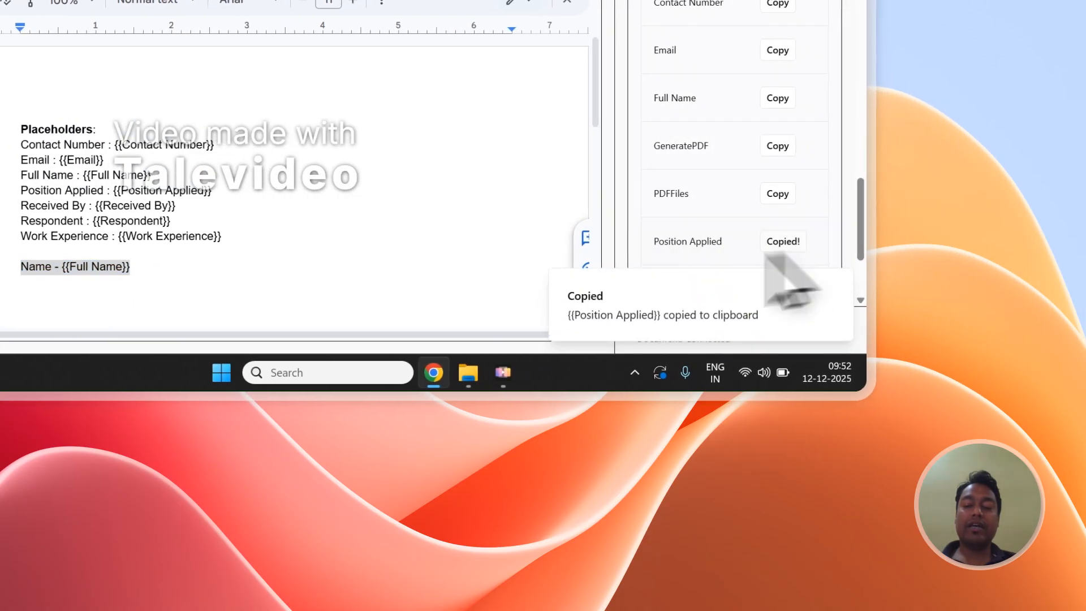
click(138, 269)
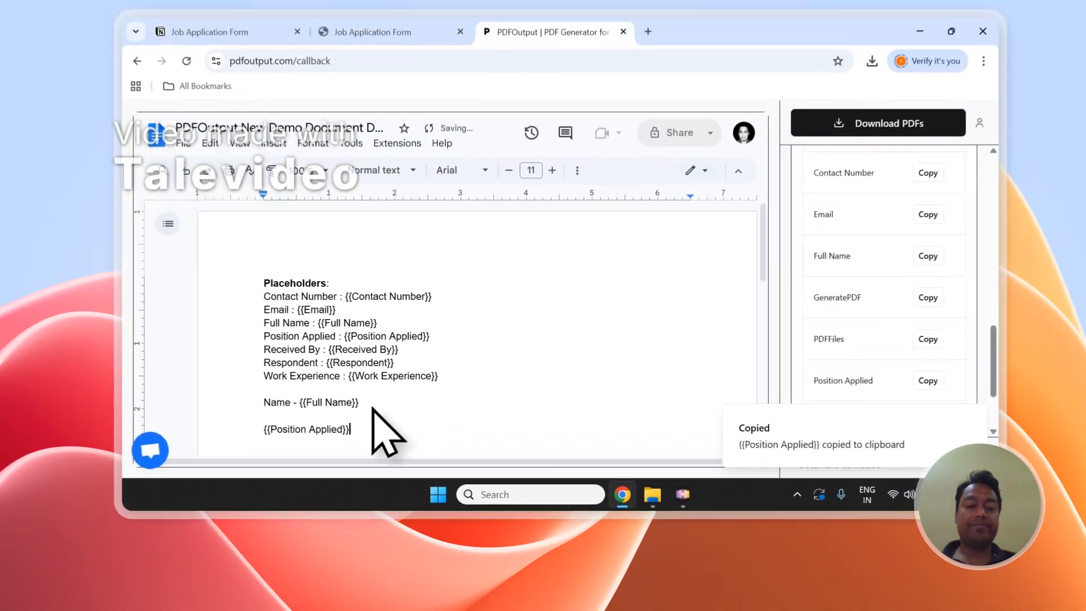
Step: Go back to the mapping section and check the Job Application Form response columns in Notion
scroll(972, 149, up, 5)
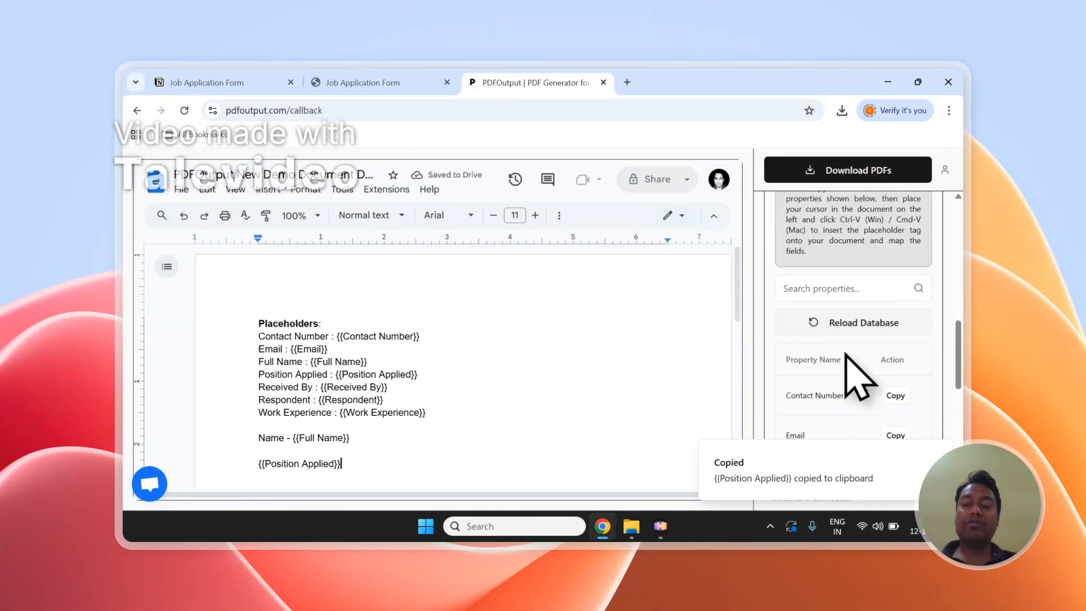
scroll(857, 373, up, 3)
click(367, 83)
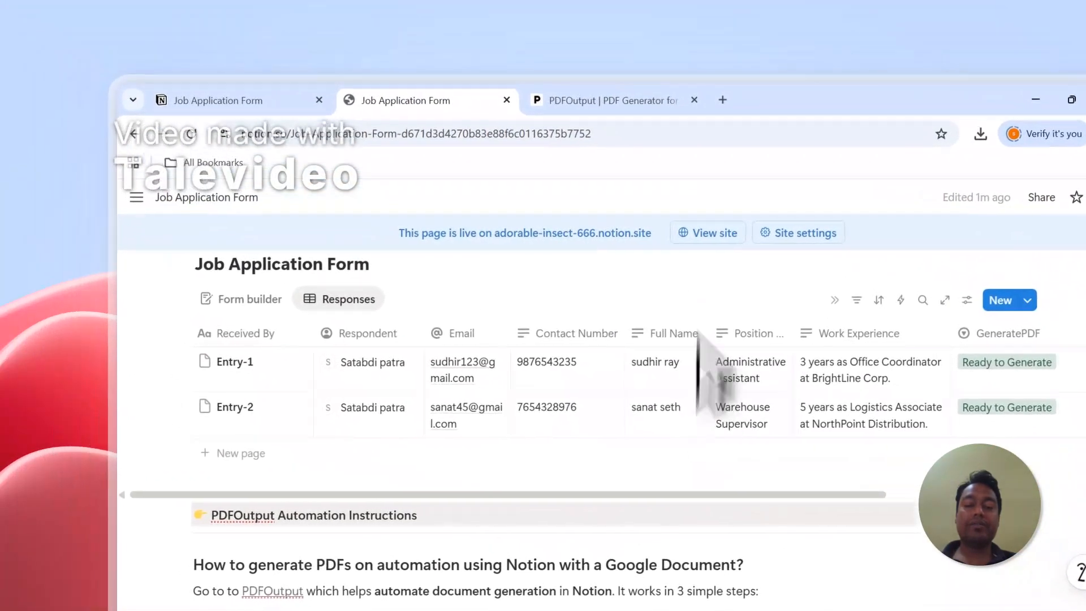
Step: Set the PDF file name in the mapping section to the Full Name property
click(645, 107)
click(826, 334)
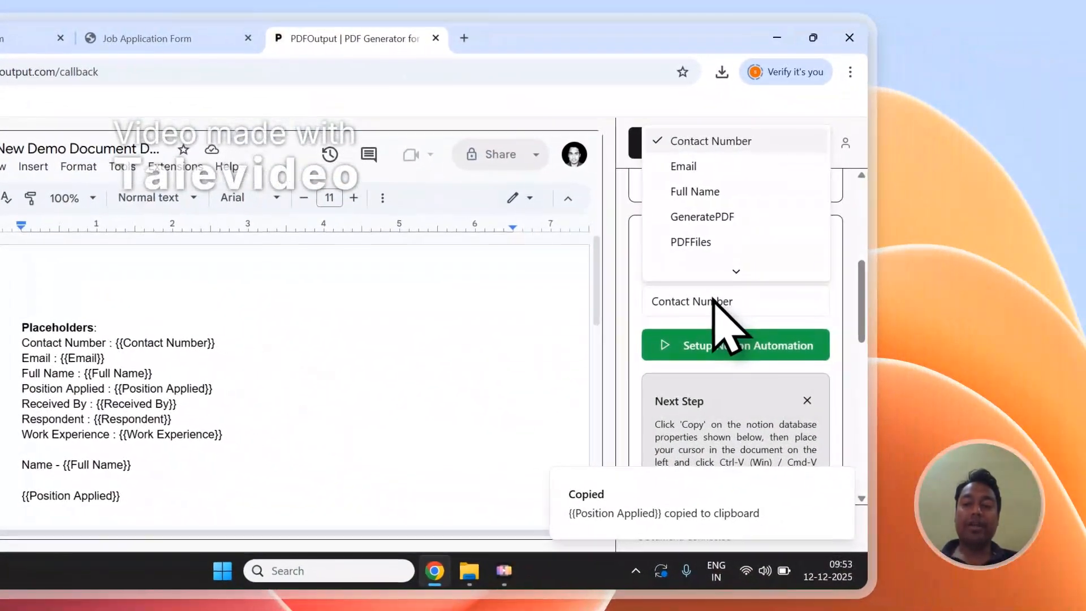
click(693, 191)
scroll(741, 294, up, 10)
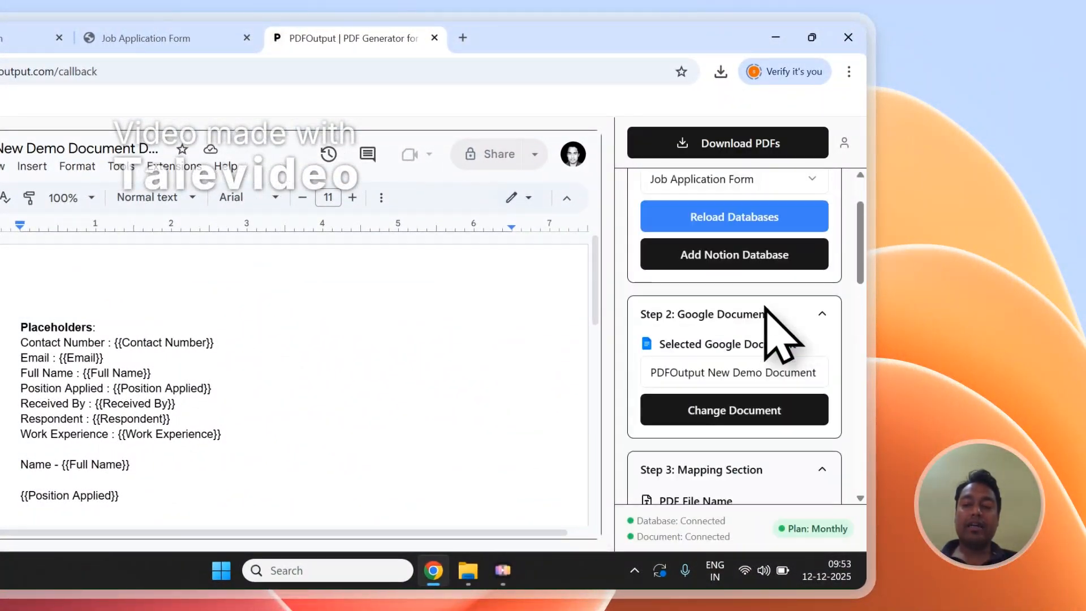
Step: Check the GeneratePDF and PDFFiles columns in Notion, and generate the PDFs for the Job Application Form responses in PDFOutput
click(204, 41)
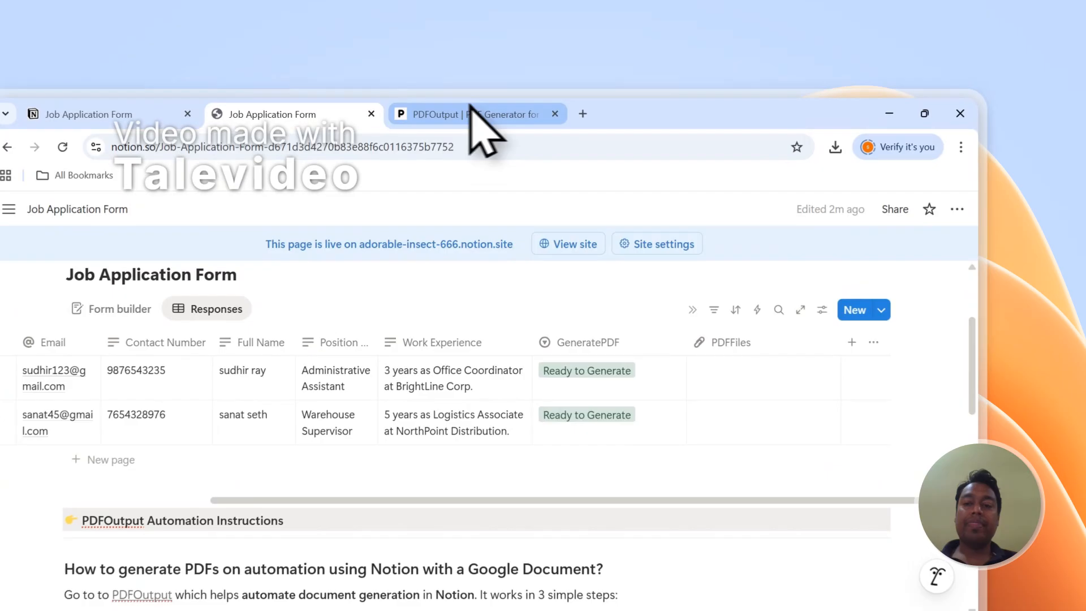
click(532, 82)
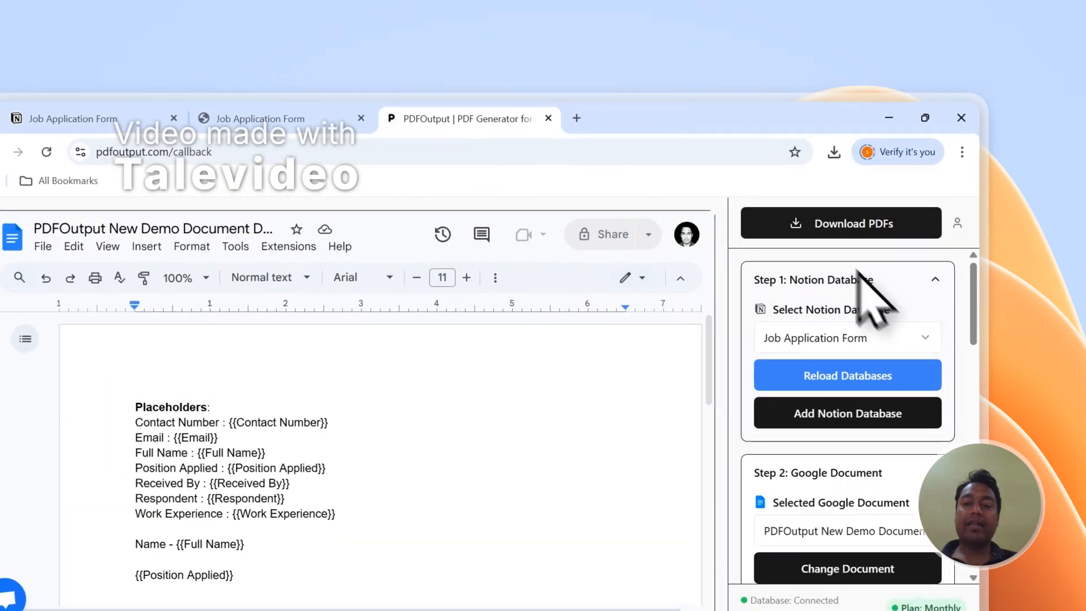
click(824, 170)
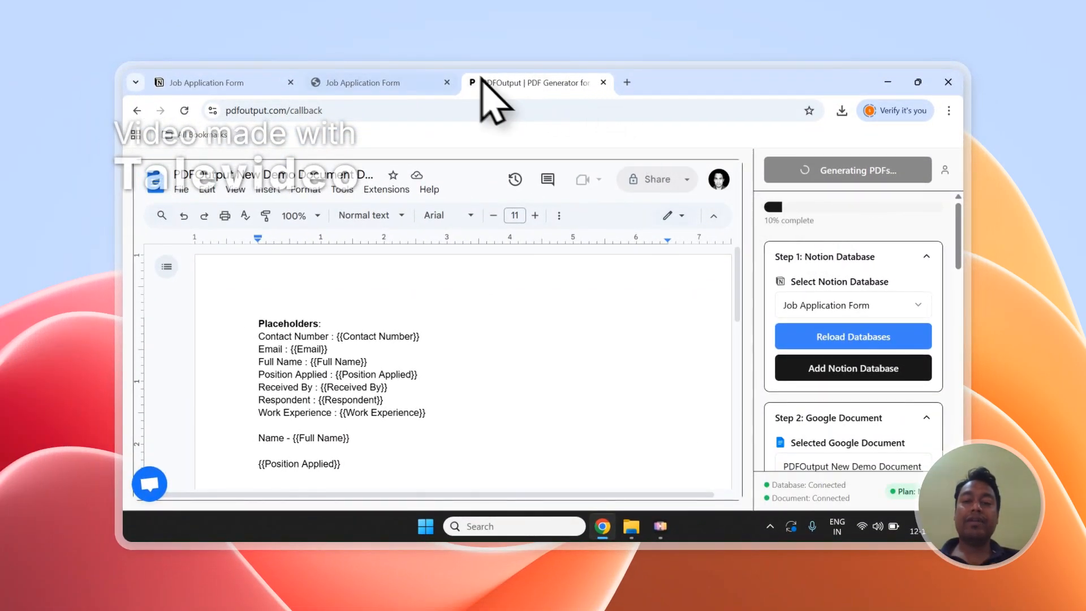
Step: Open the PDF generated for Entry-2 from the PDFFiles column in Notion and check its mapped values
click(396, 82)
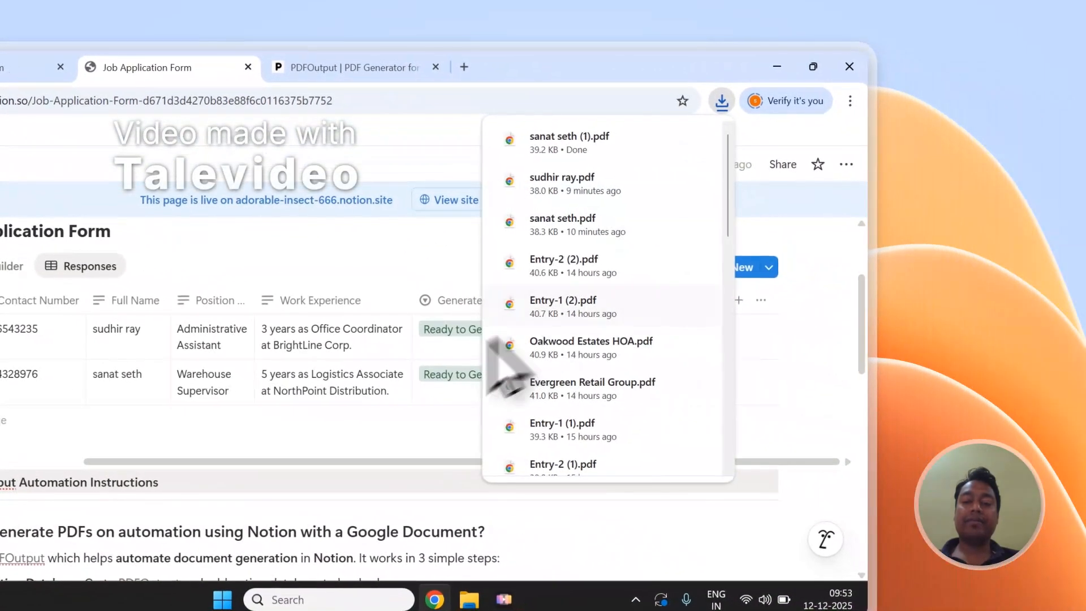
click(376, 254)
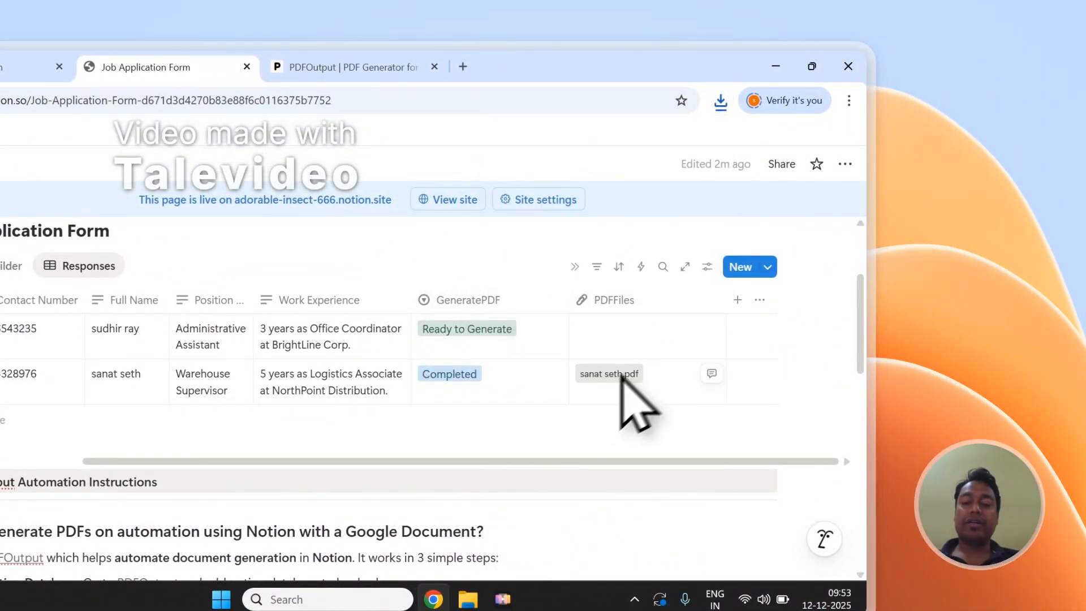
click(607, 376)
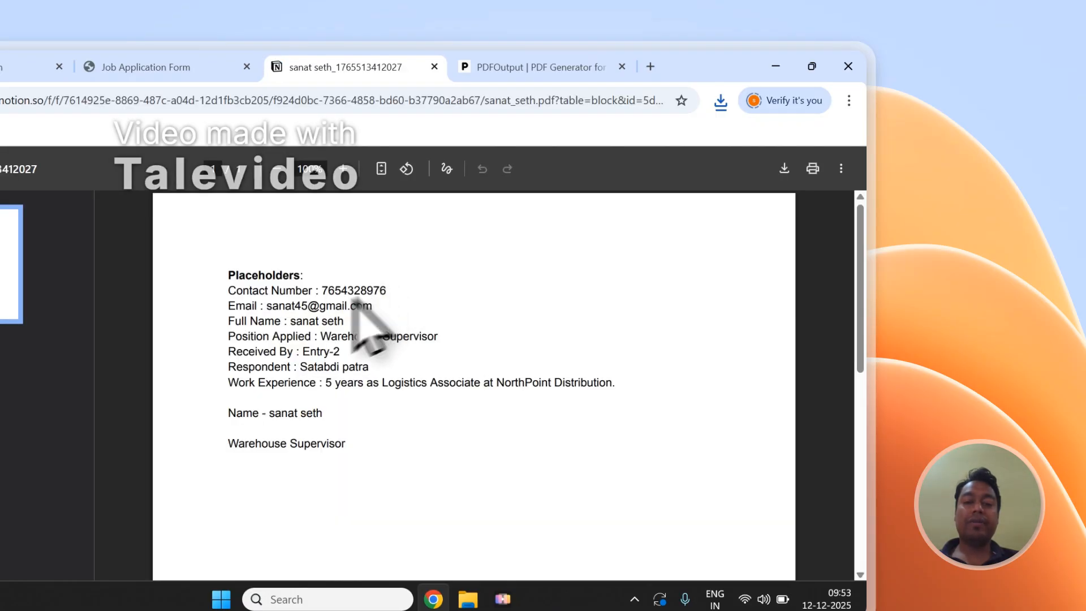
drag(235, 278, 348, 435)
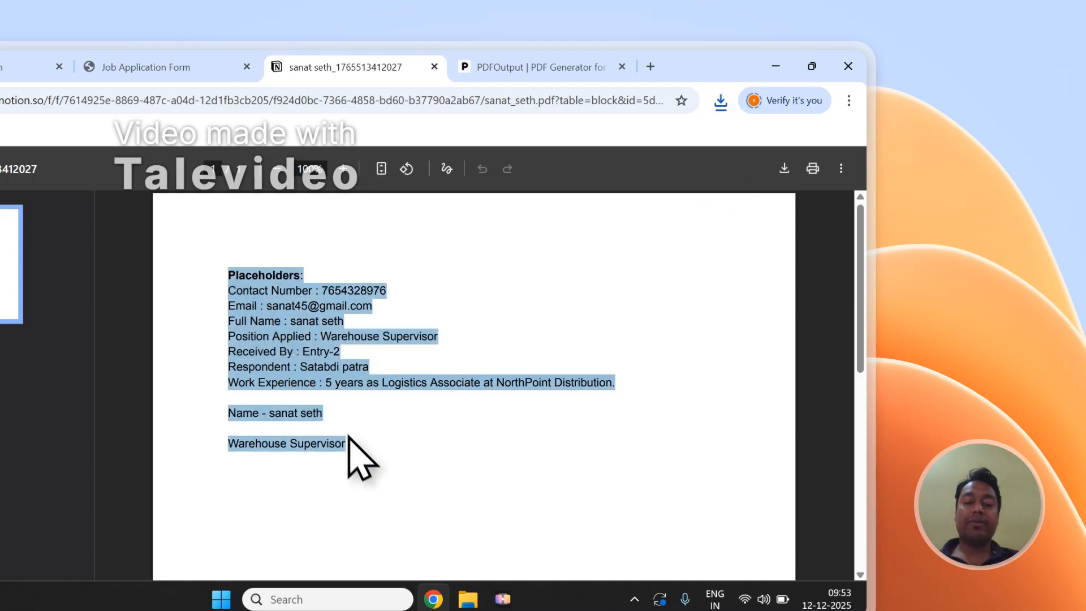
click(378, 414)
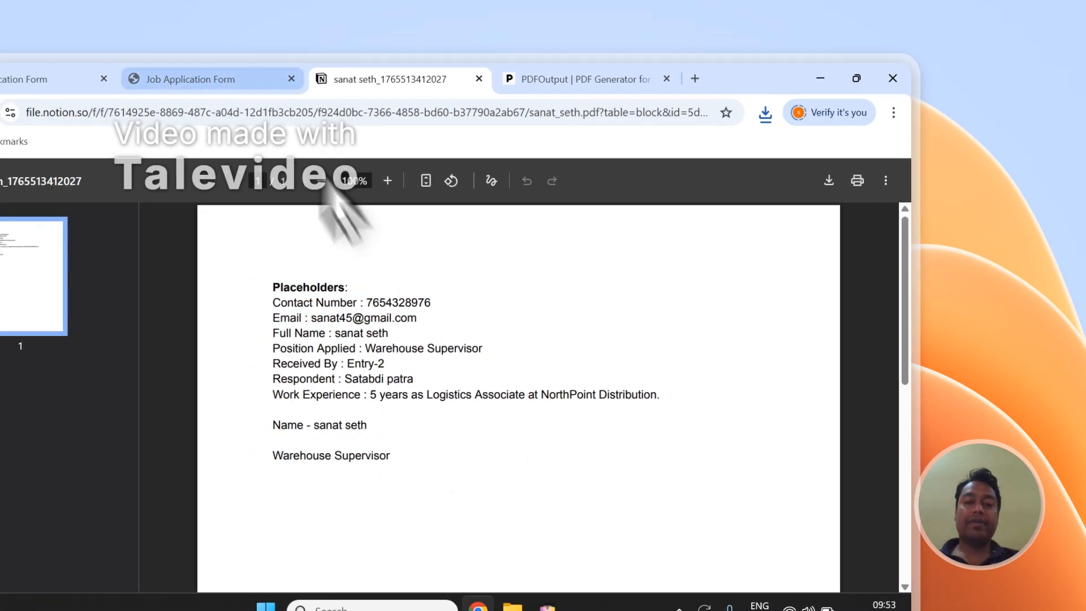
Step: Open the PDF generated for Entry-1, compare it with the one for Entry-2, and close both files
click(146, 67)
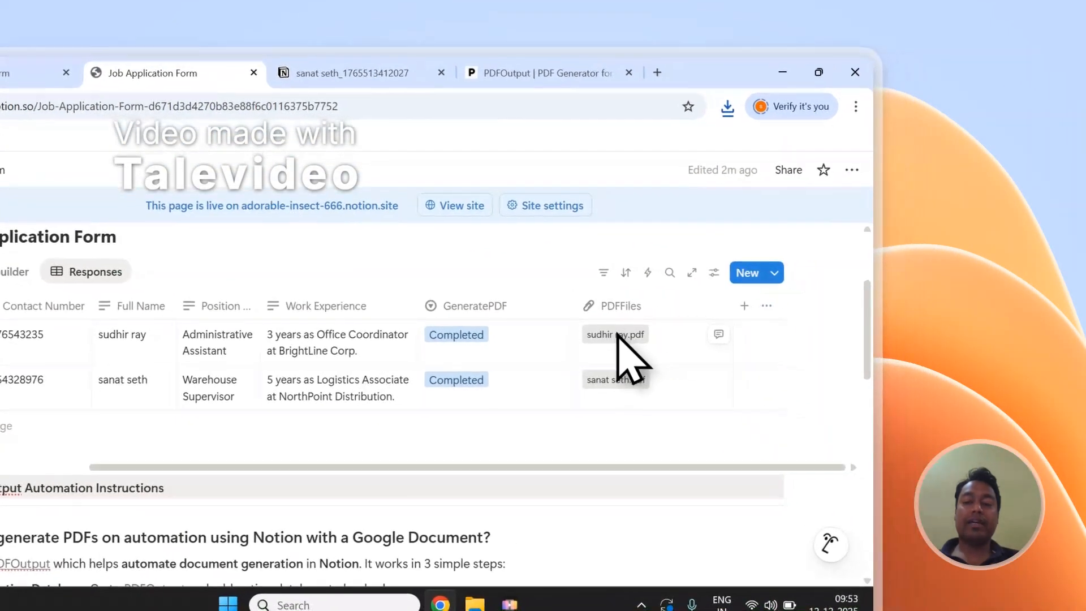
click(618, 334)
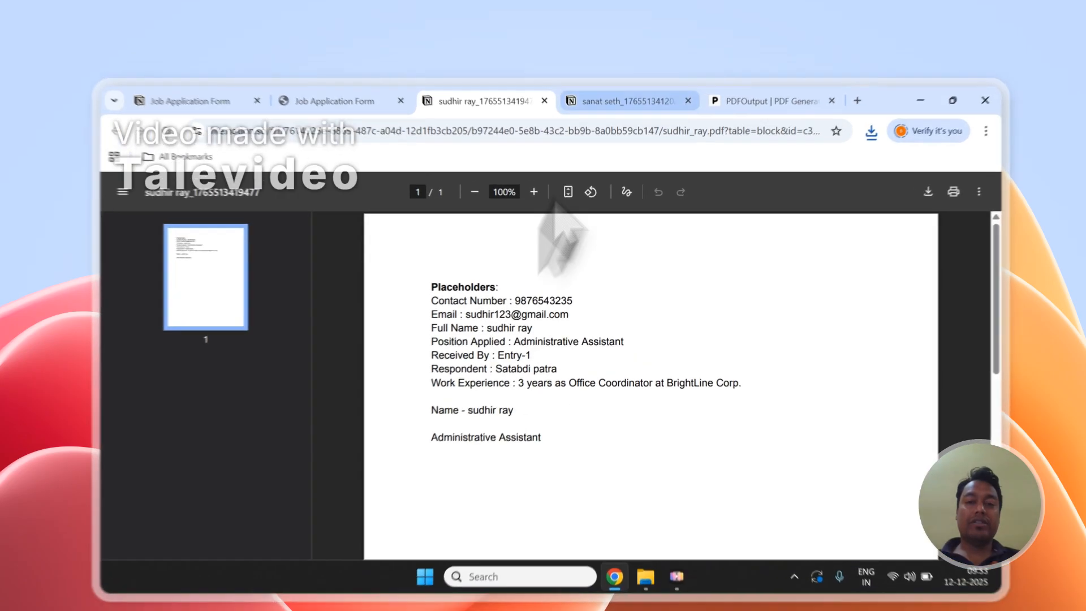
click(608, 83)
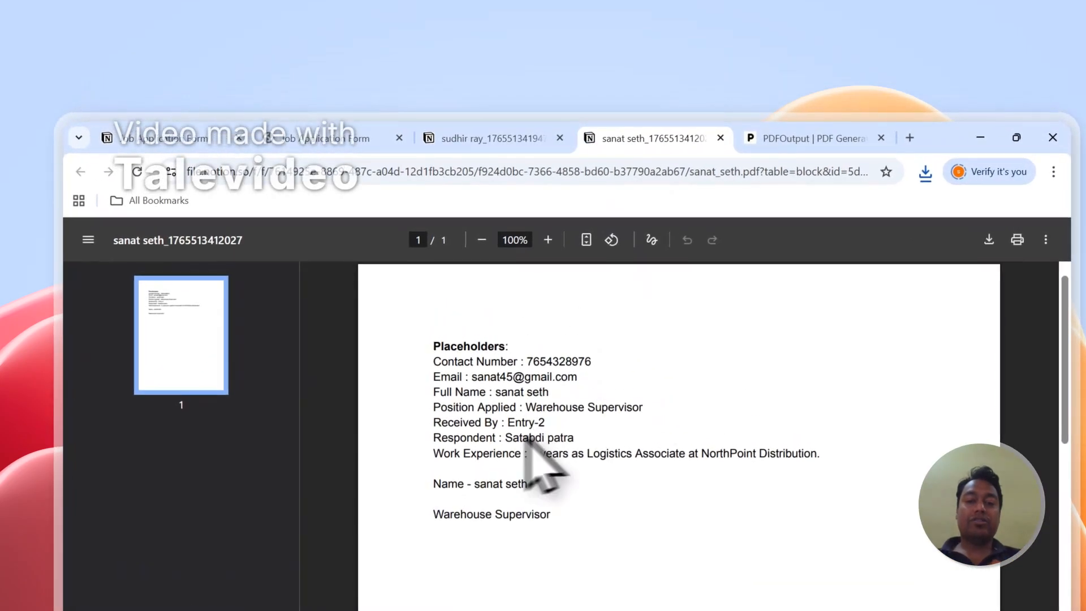
click(501, 139)
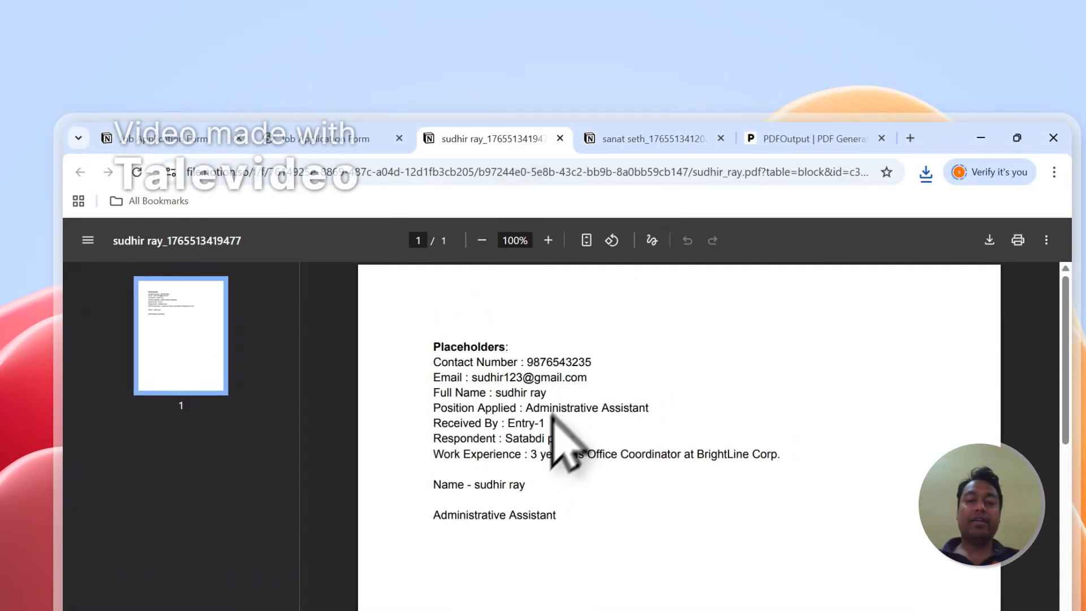
click(663, 133)
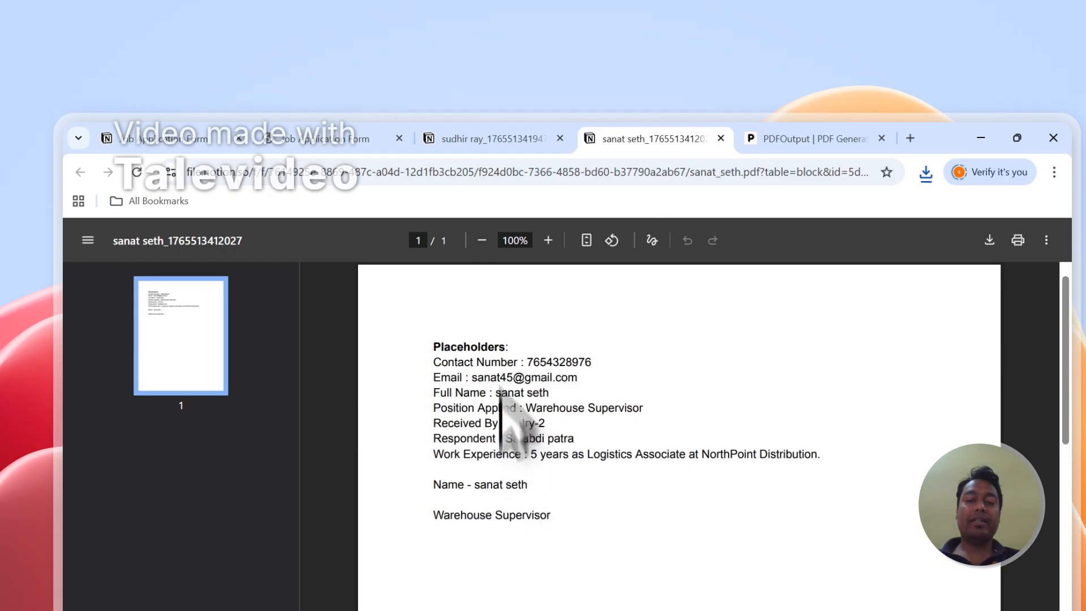
click(481, 136)
click(670, 136)
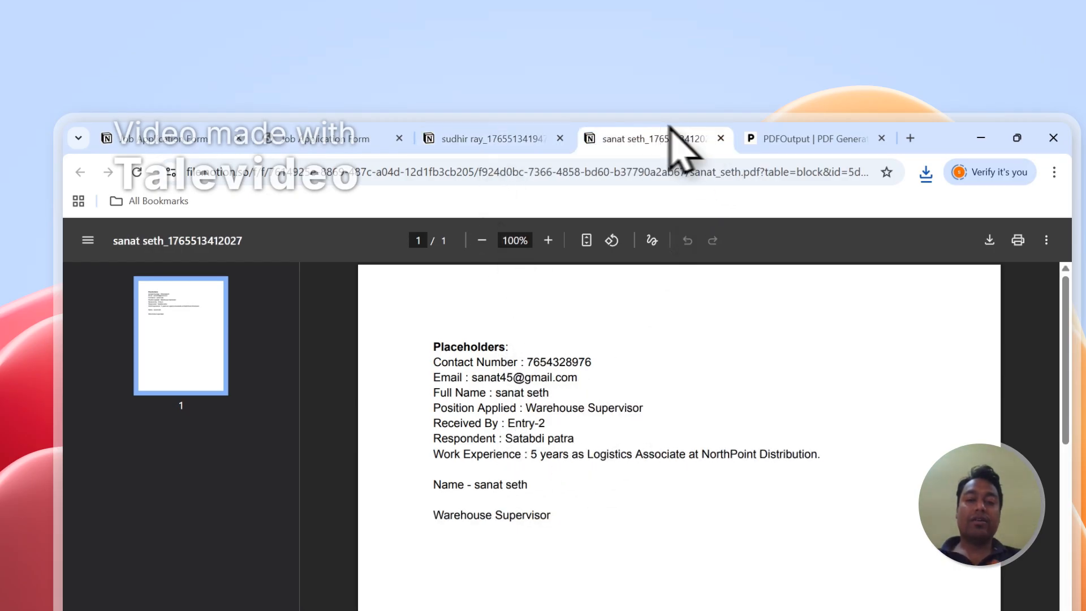
click(533, 138)
click(622, 137)
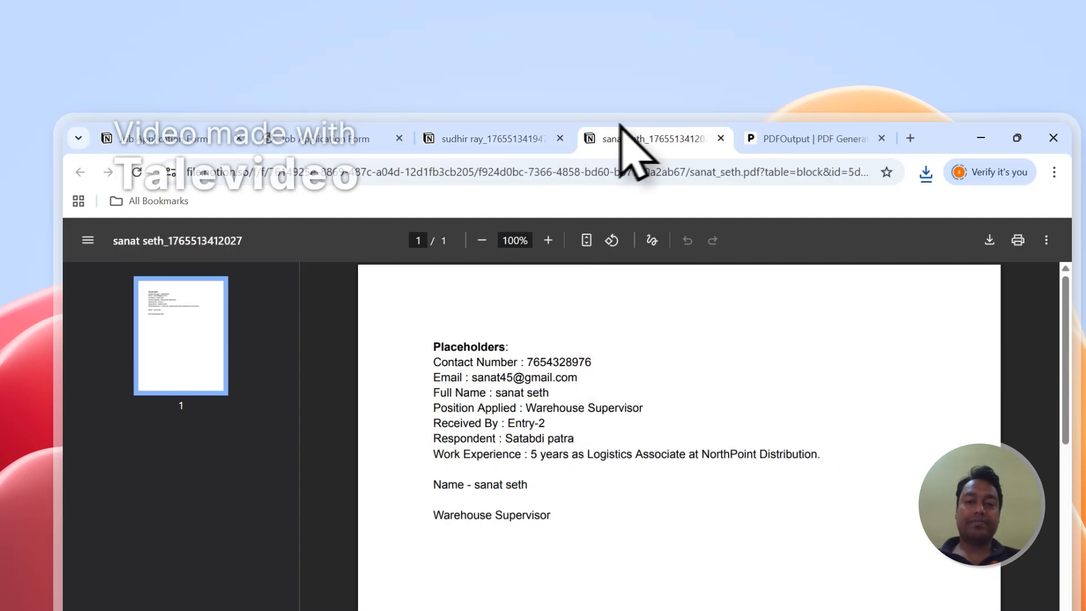
click(510, 136)
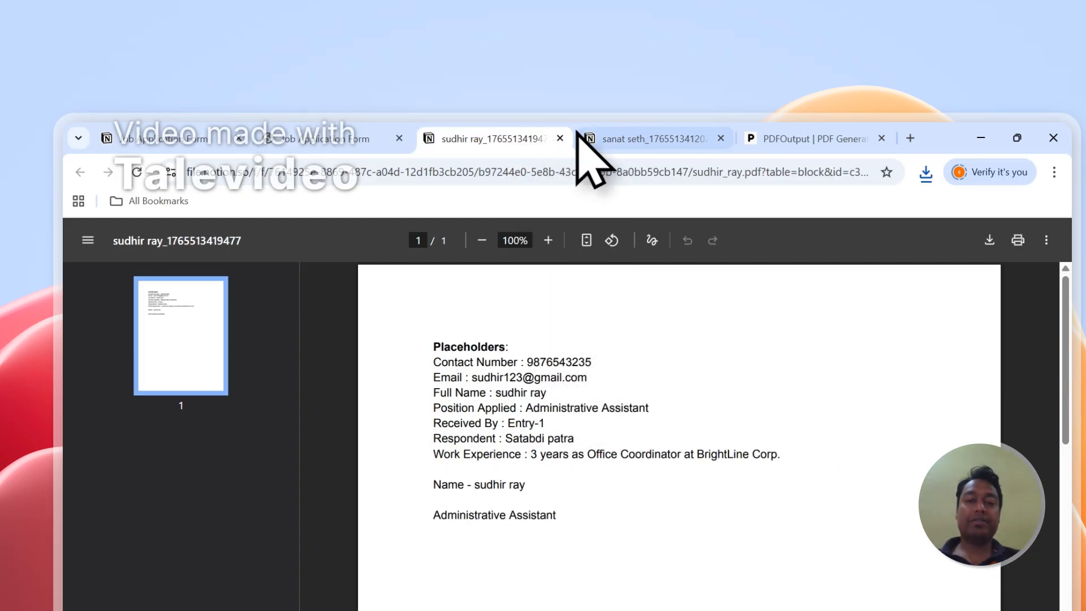
click(560, 138)
click(559, 138)
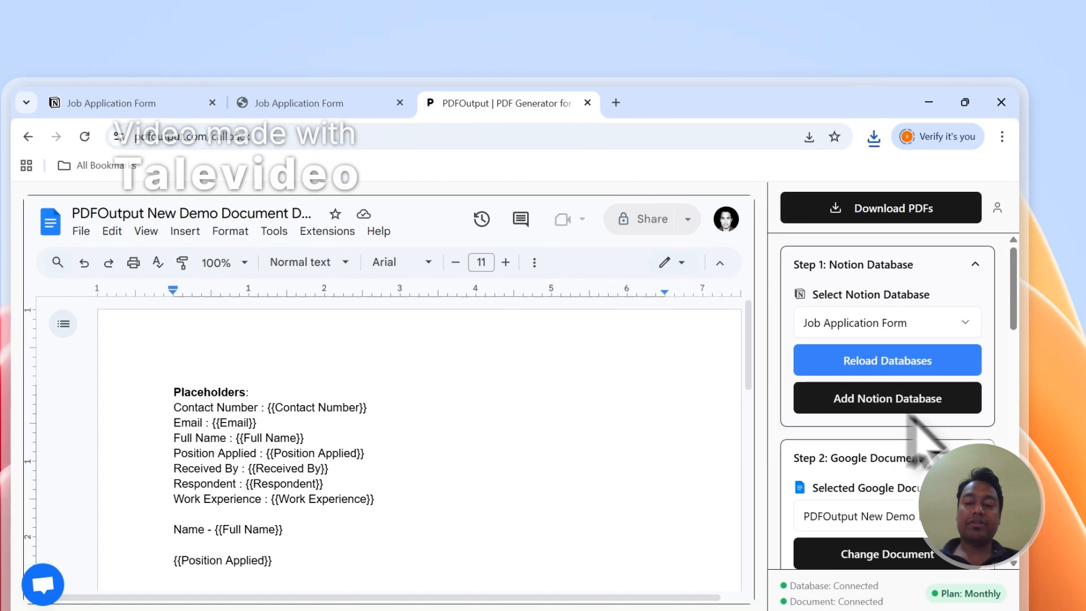
Step: Set up the Notion automation in the mapping section and review the database and document settings
scroll(1006, 456, down, 5)
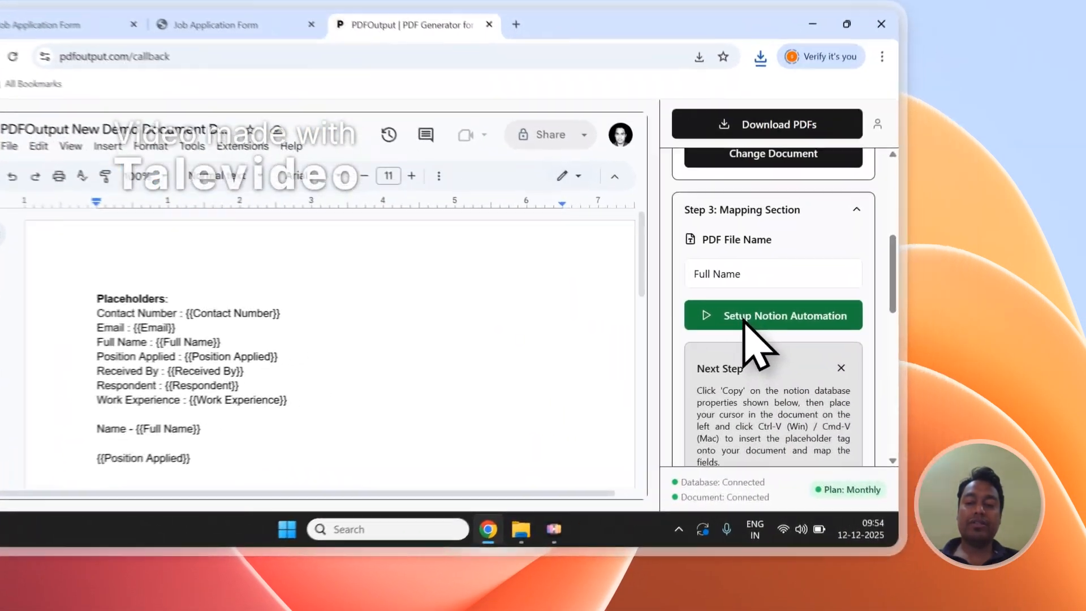
click(828, 339)
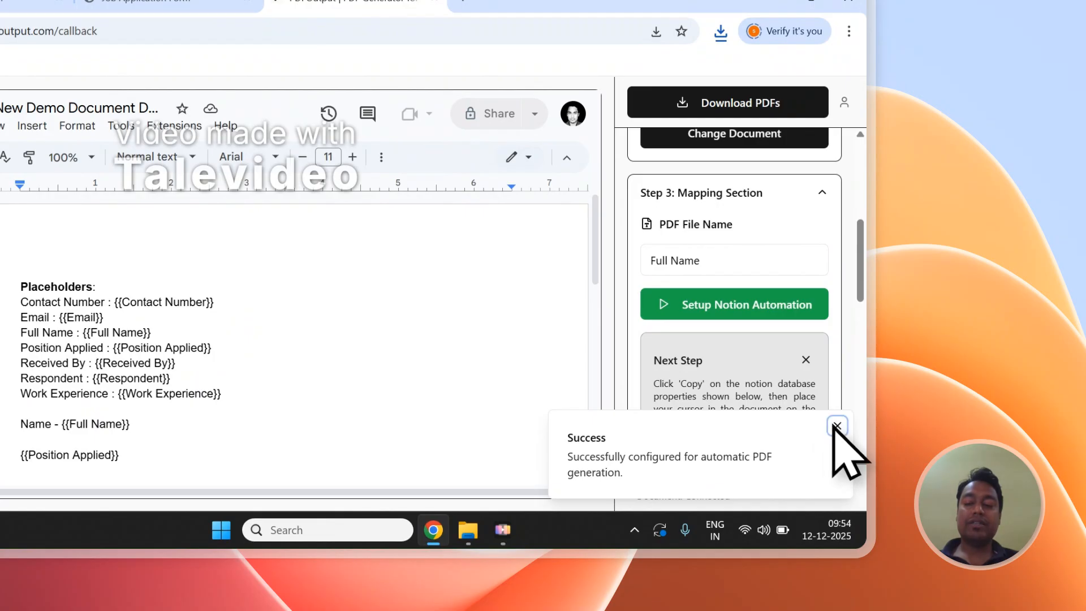
click(835, 426)
scroll(758, 339, up, 5)
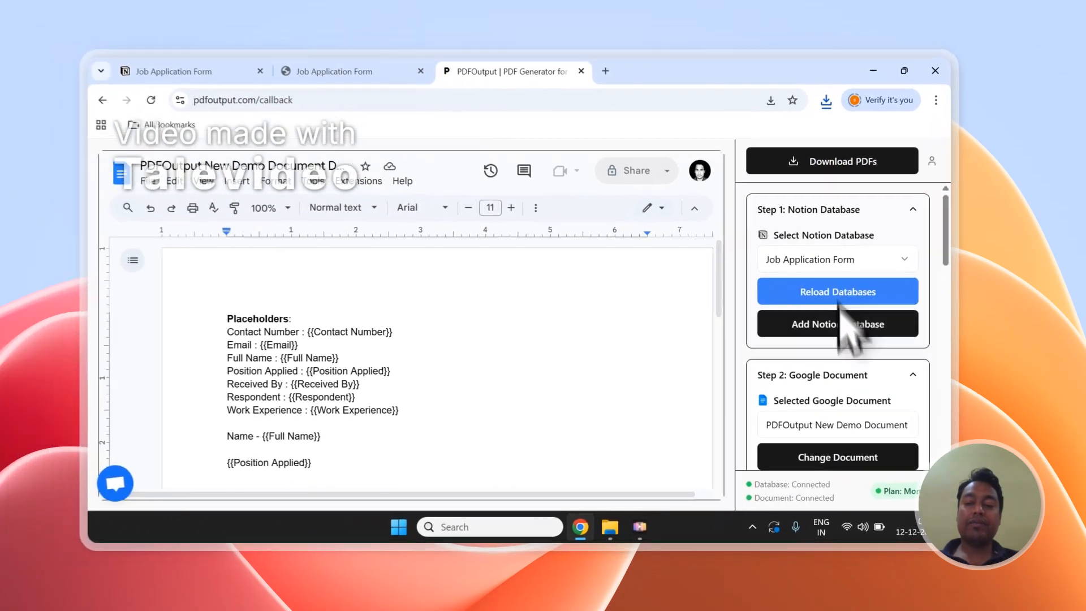
scroll(740, 342, down, 2)
scroll(744, 317, up, 2)
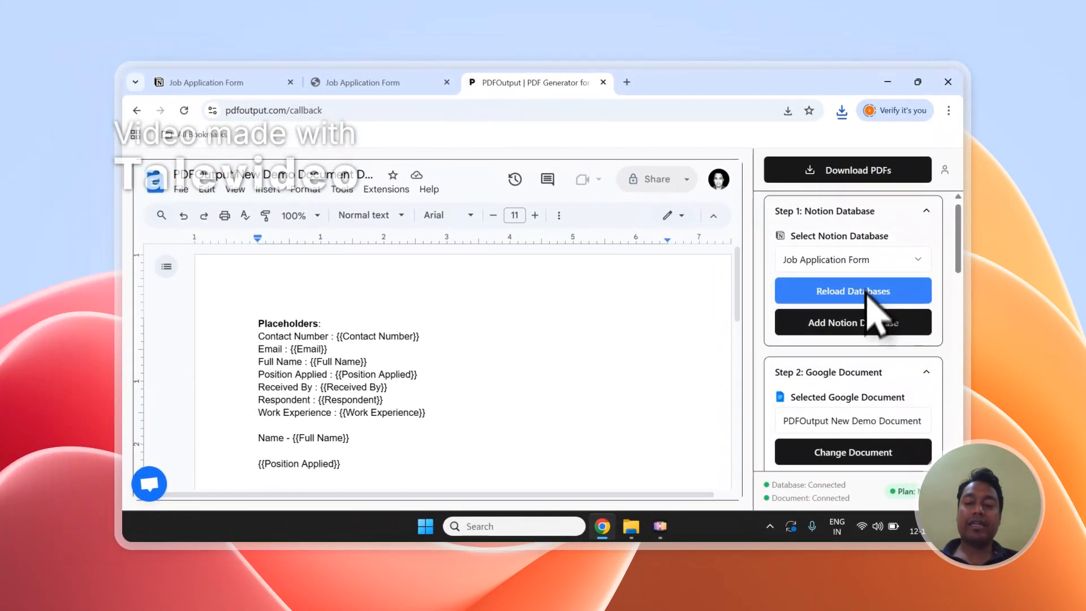
scroll(862, 396, down, 3)
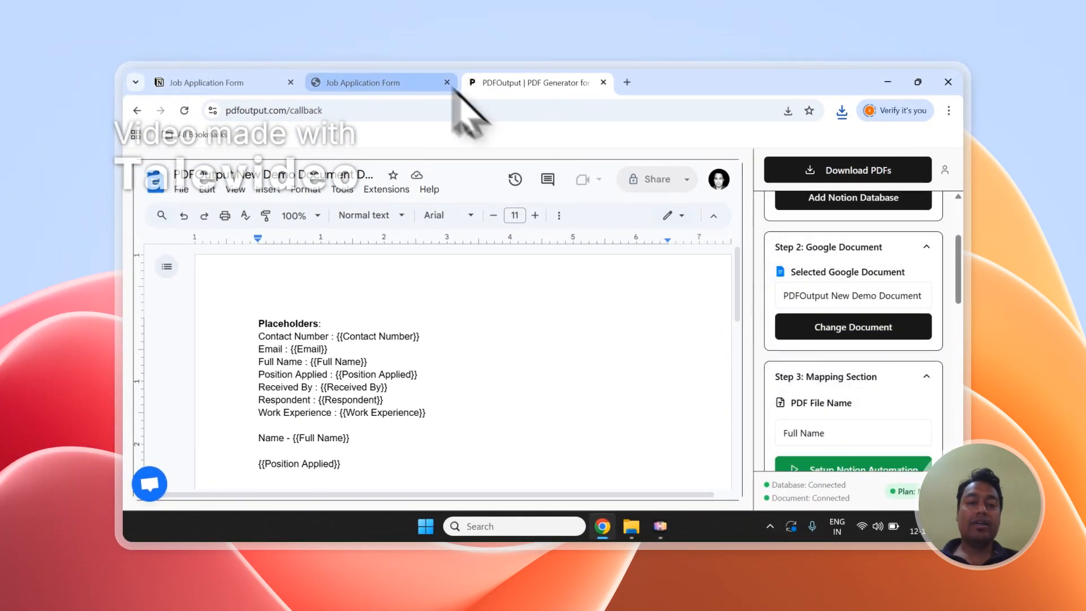
Step: Add a new entry to the Job Application Form responses in Notion and set its GeneratePDF property to Ready to Generate
click(391, 82)
click(258, 82)
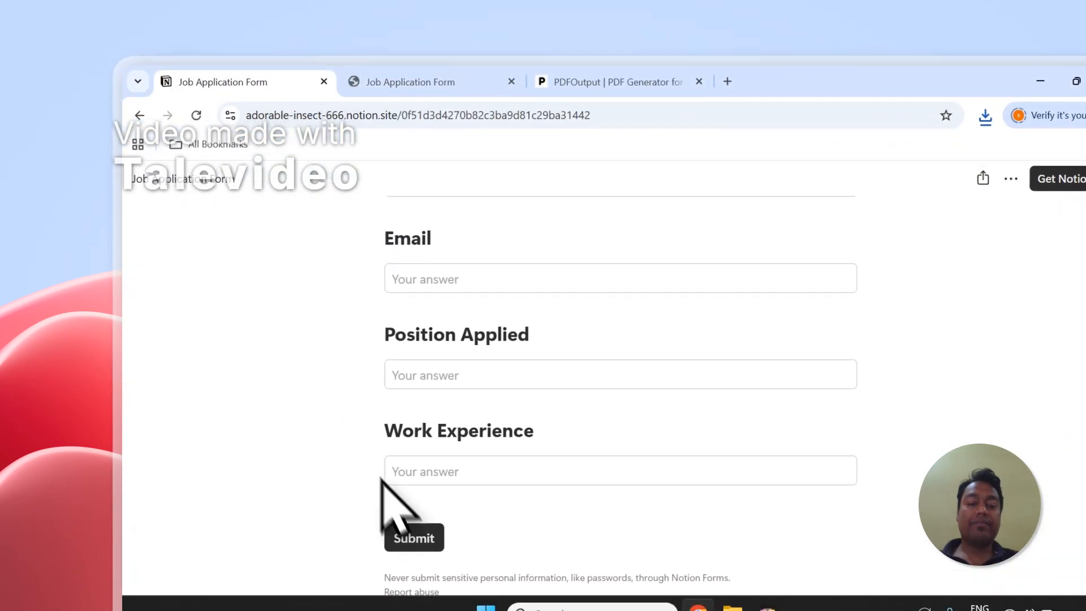
click(410, 81)
click(252, 462)
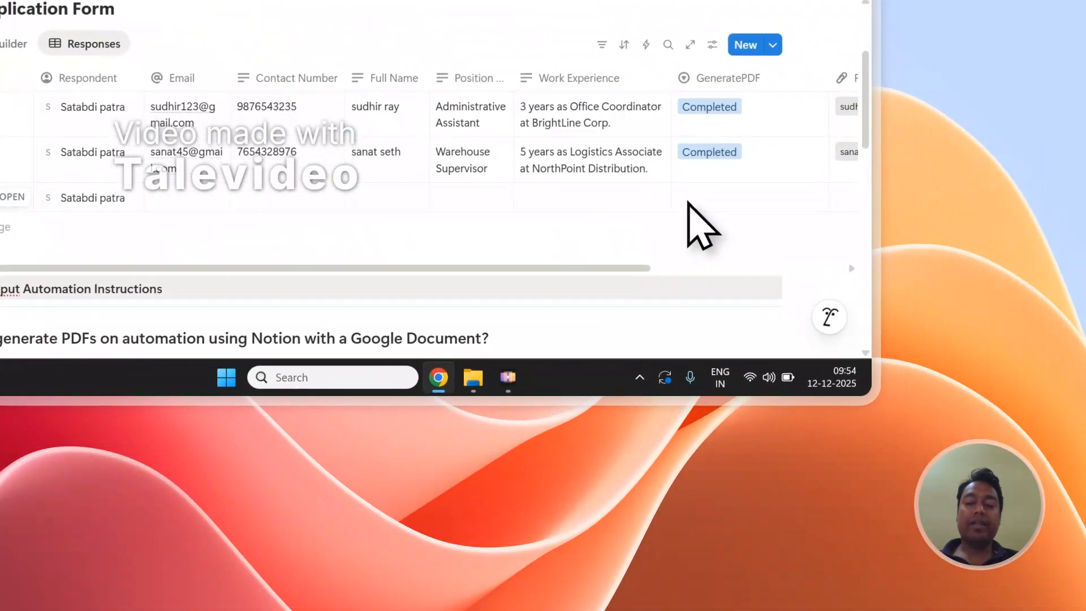
click(950, 446)
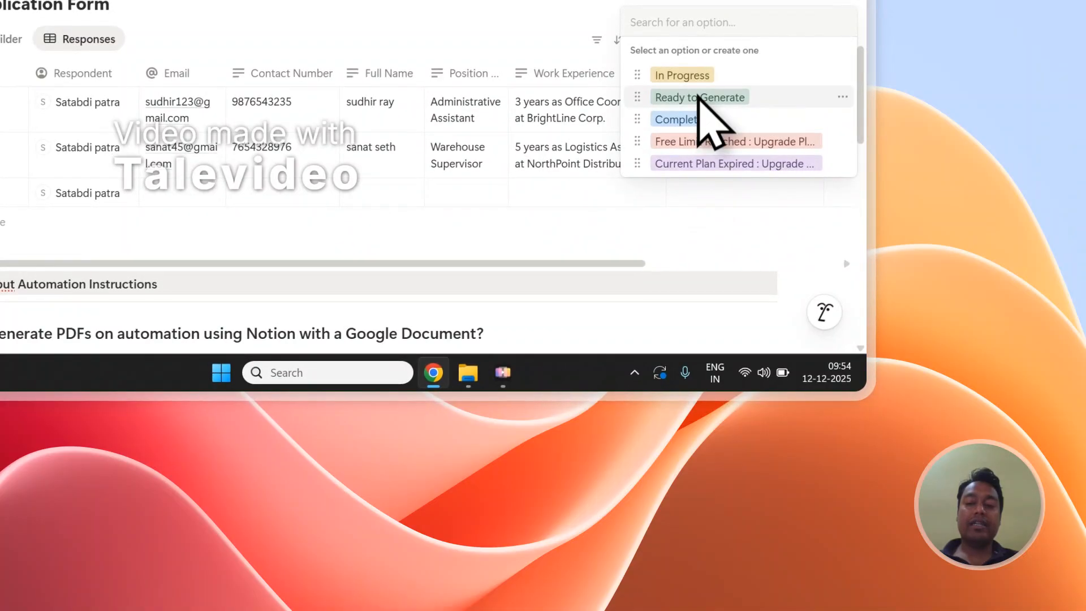
click(700, 98)
drag(633, 264, 769, 267)
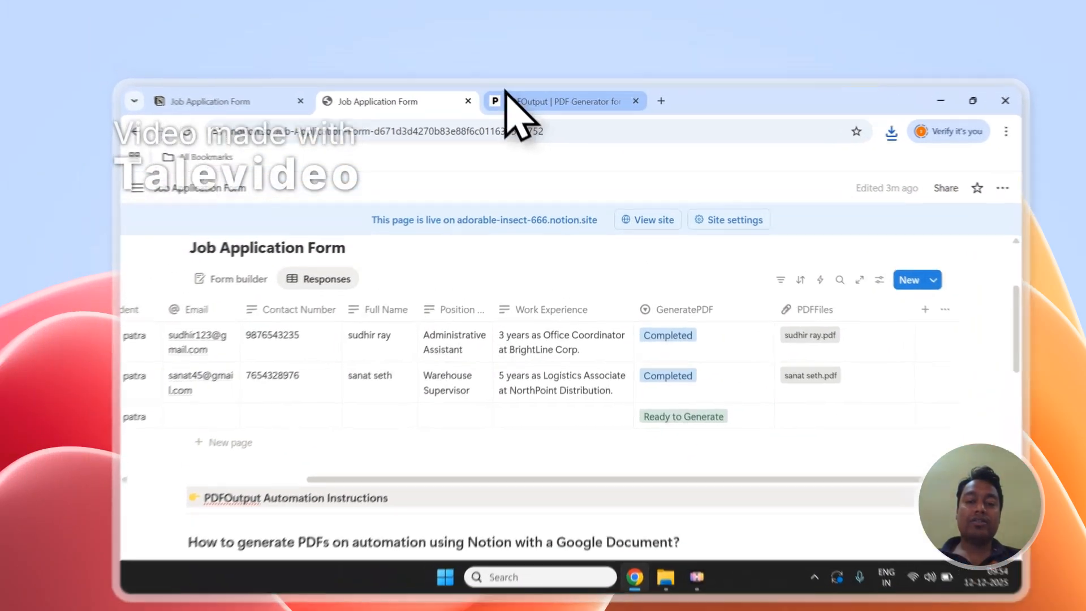
Step: Review the PDFOutput setup alongside the application form and its responses table in Notion
click(509, 83)
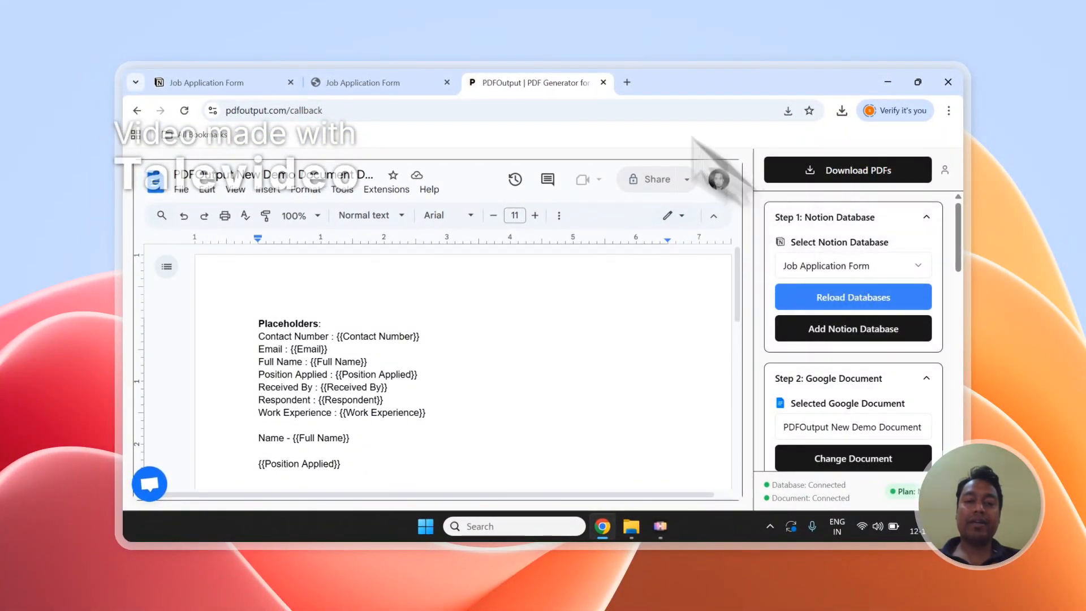
click(430, 82)
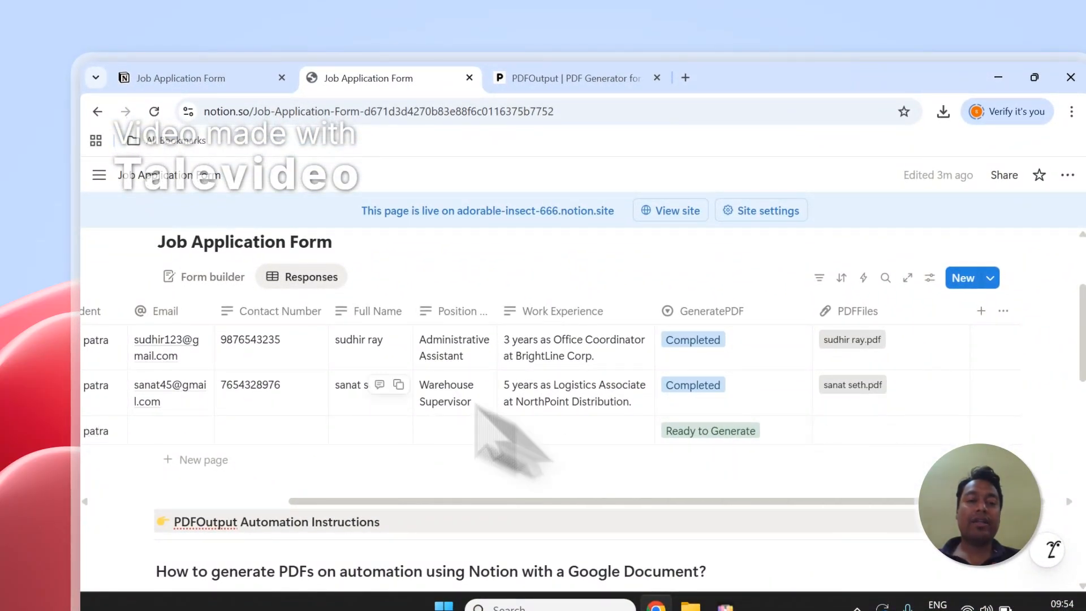
click(249, 77)
click(410, 79)
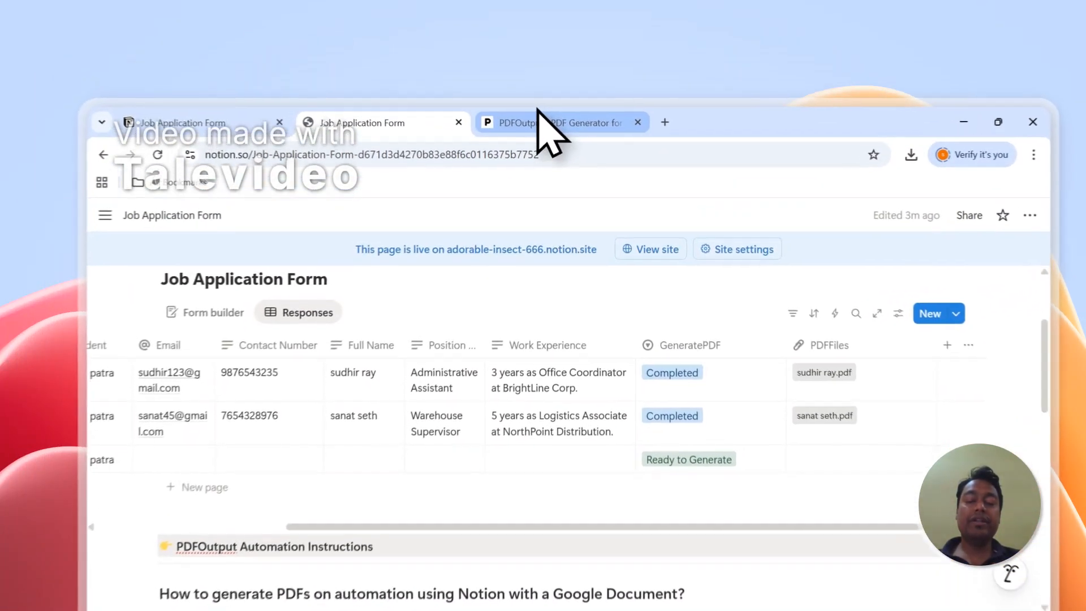
click(535, 83)
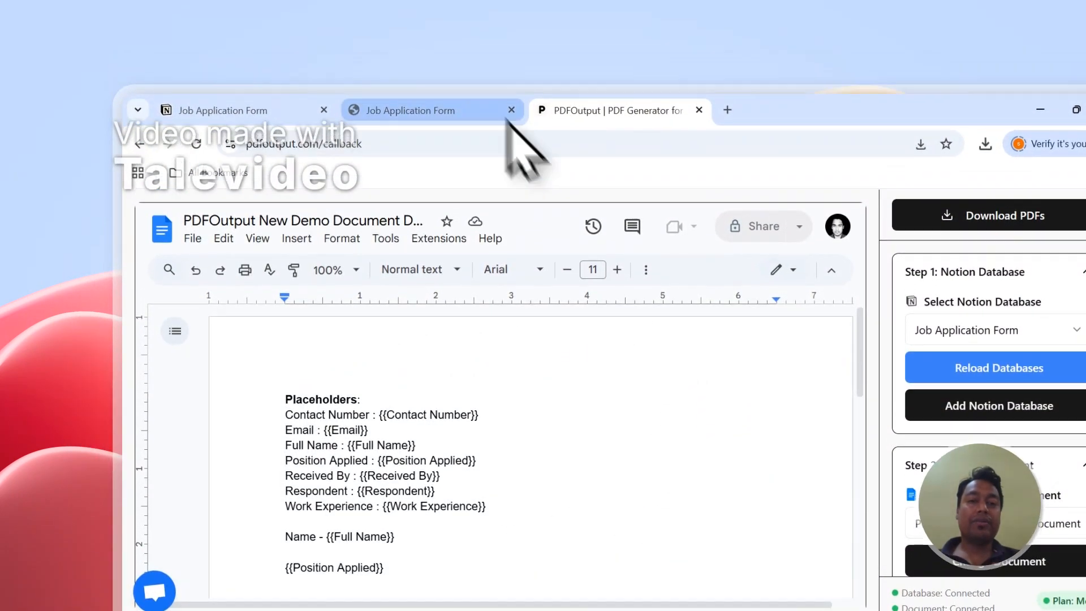
click(500, 85)
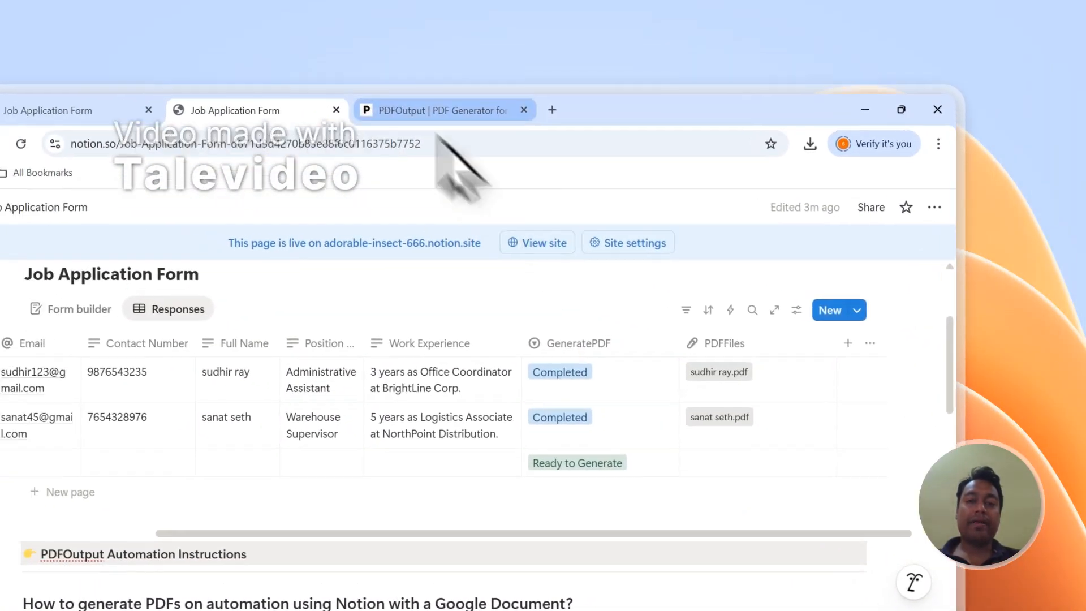
Step: Open the support chat in PDFOutput and close it
click(356, 84)
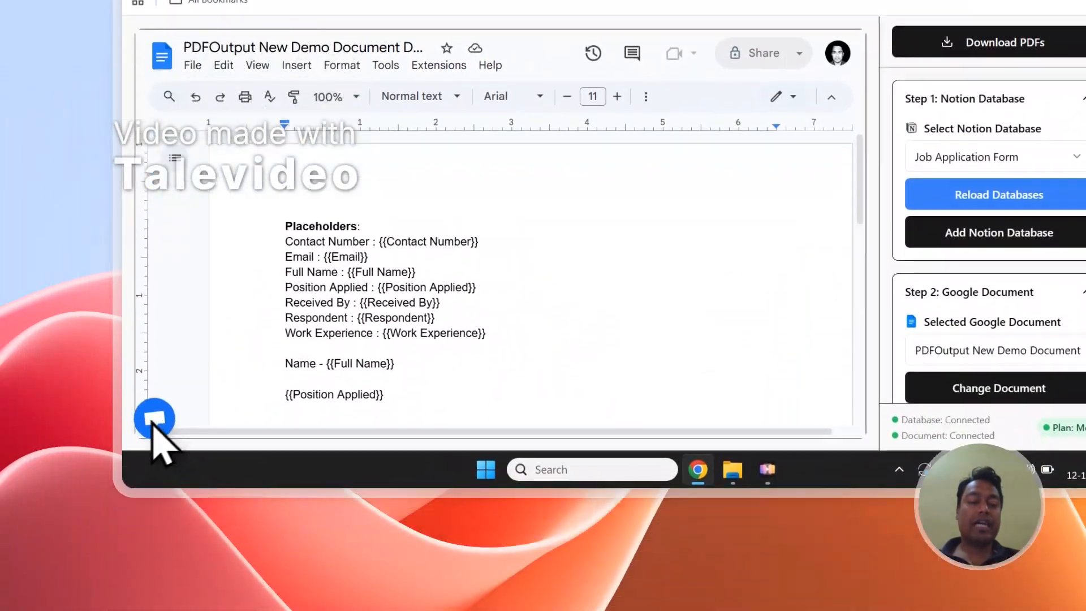
click(142, 551)
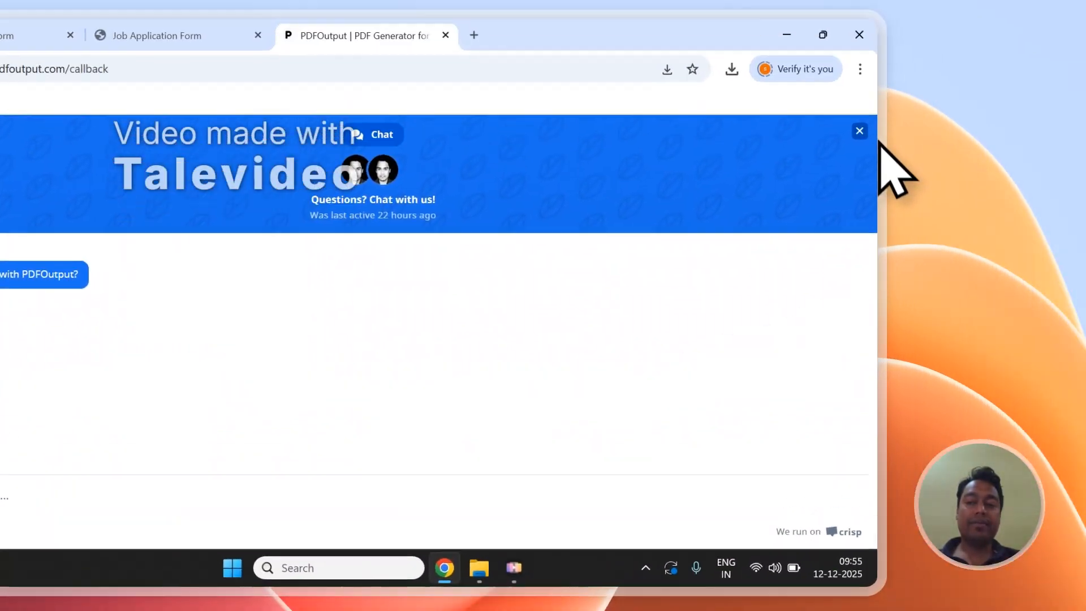
click(960, 34)
Step: Sign out of the PDFOutput account
click(946, 142)
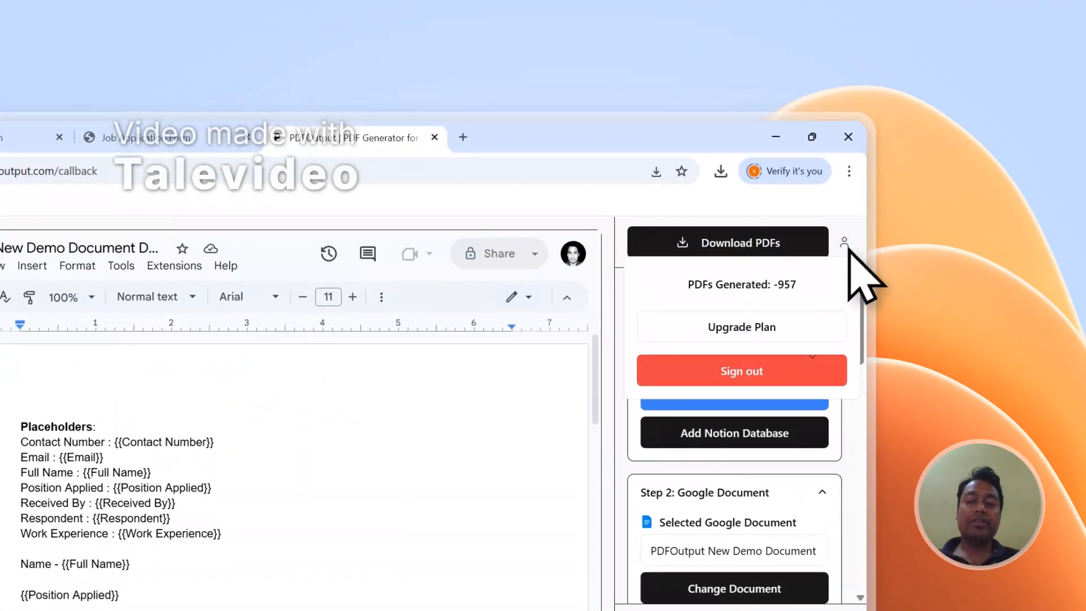
click(769, 374)
Step: View the message form on the PDFOutput Contact page, and return to the Job Application Form responses in Notion
drag(861, 246, 859, 526)
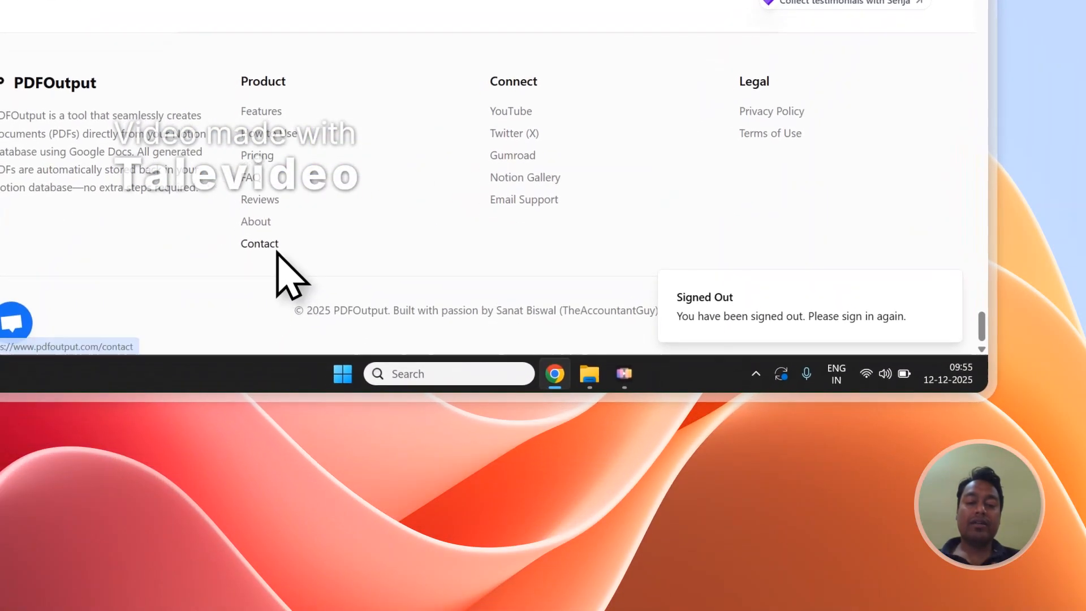
click(276, 251)
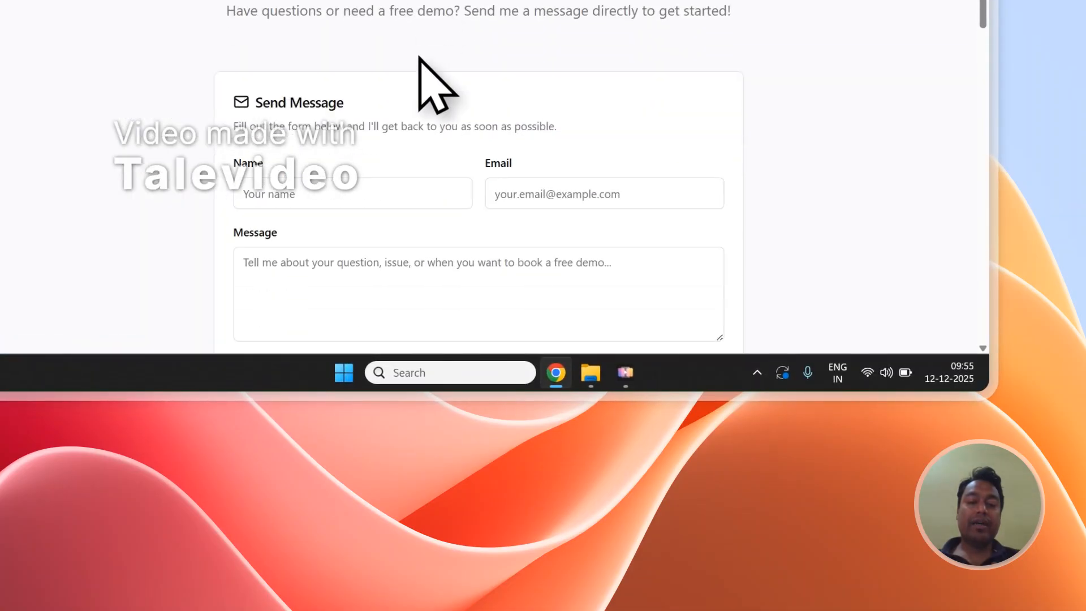
scroll(622, 99, down, 1)
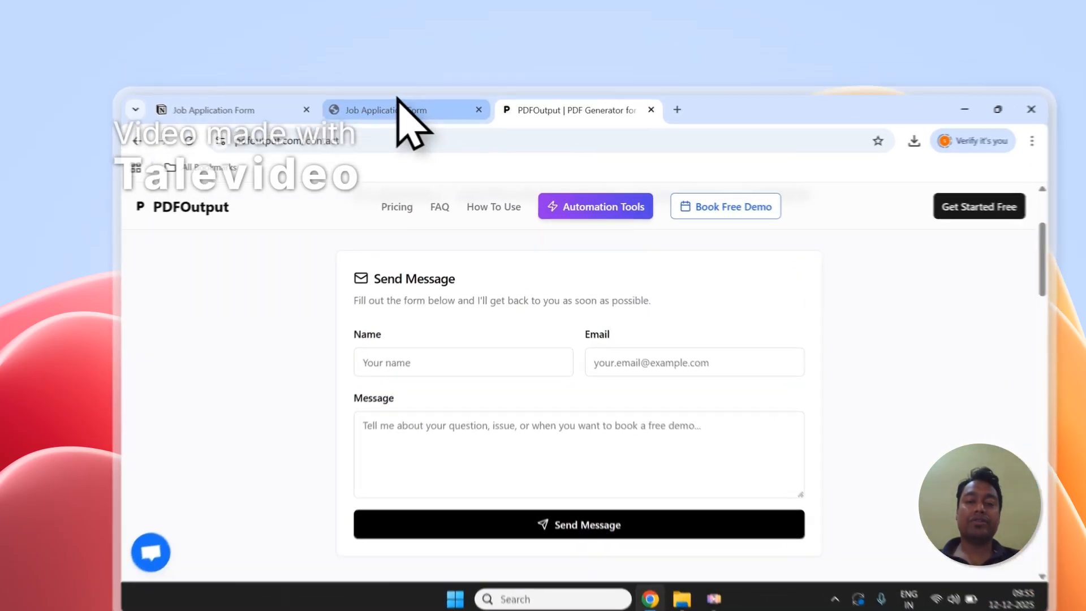
click(375, 82)
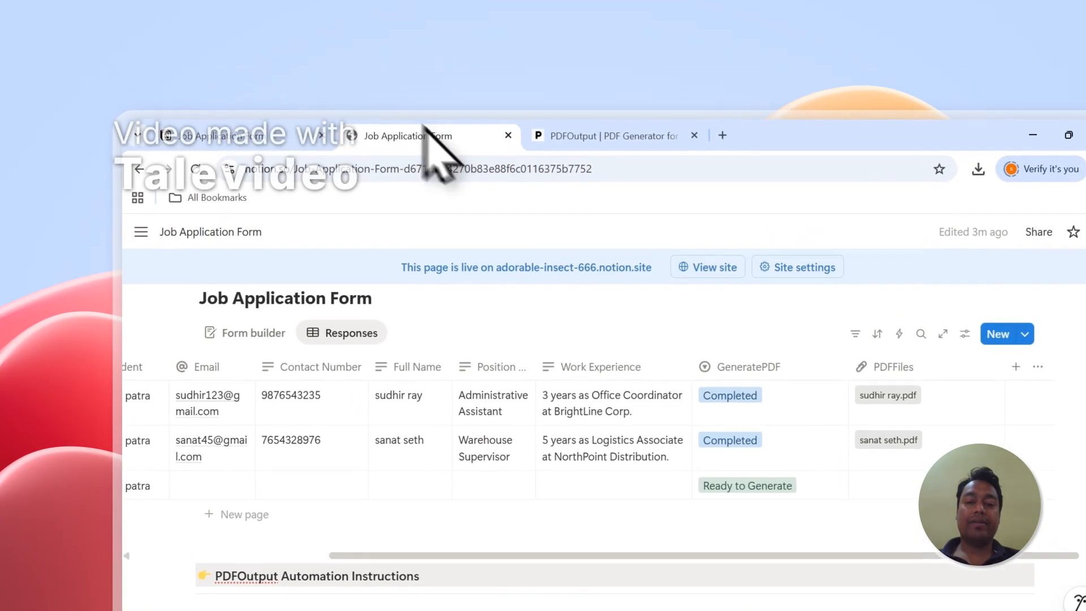